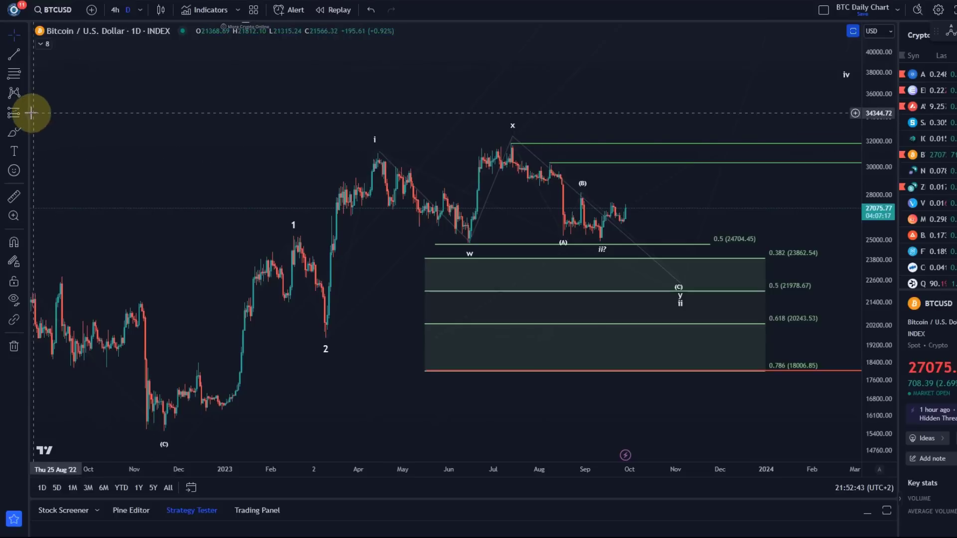
Step: Brush red strokes along the rise to wave i and the w-x-y correction down to the wave (C) projection
click(14, 132)
mouse_move(151, 398)
mouse_down()
mouse_move(230, 363)
mouse_move(381, 201)
mouse_move(399, 156)
mouse_move(335, 181)
mouse_up()
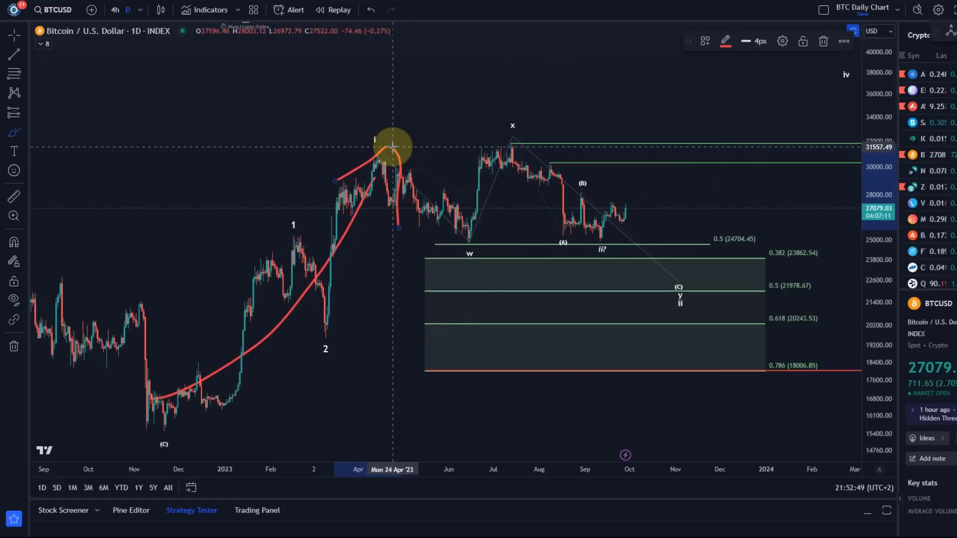
mouse_move(392, 146)
mouse_down()
mouse_move(444, 249)
mouse_move(508, 124)
mouse_move(685, 288)
mouse_up()
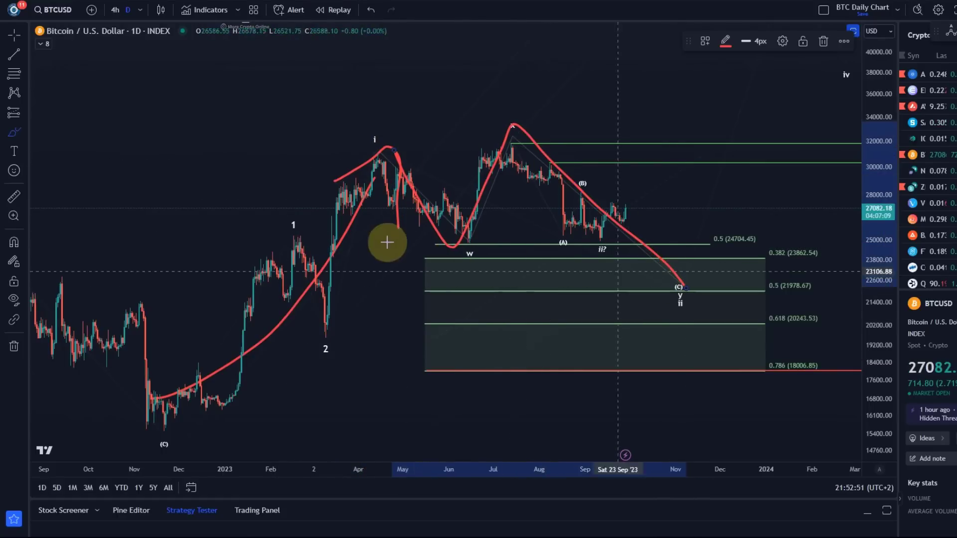
Step: Undo all the red brush strokes on the chart
click(370, 10)
click(370, 10)
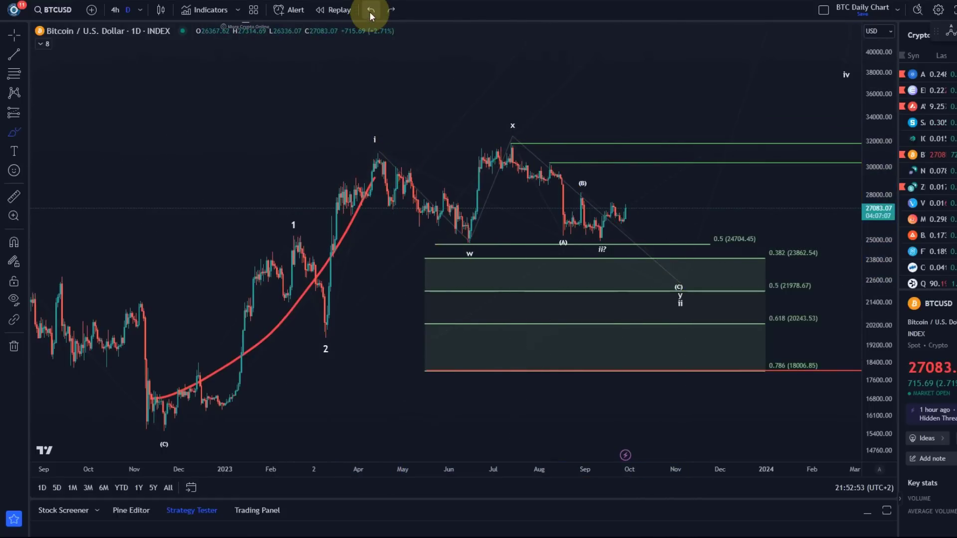
click(370, 10)
Step: Start an Elliott impulse wave at the 11 September low near 24982.75, placing (1) near 27522 and (2) near 25881
scroll(604, 252, up, 2)
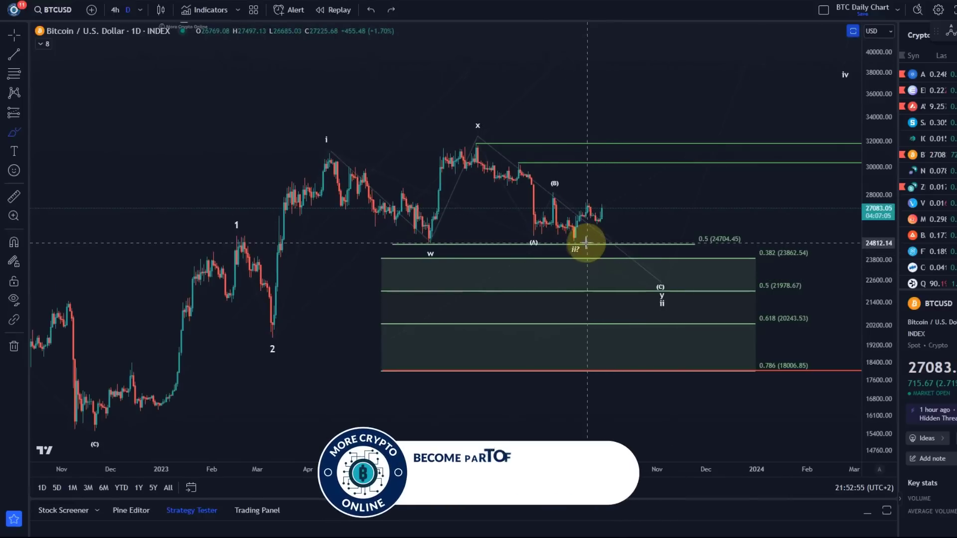
drag(873, 372, 876, 193)
drag(735, 158, 732, 234)
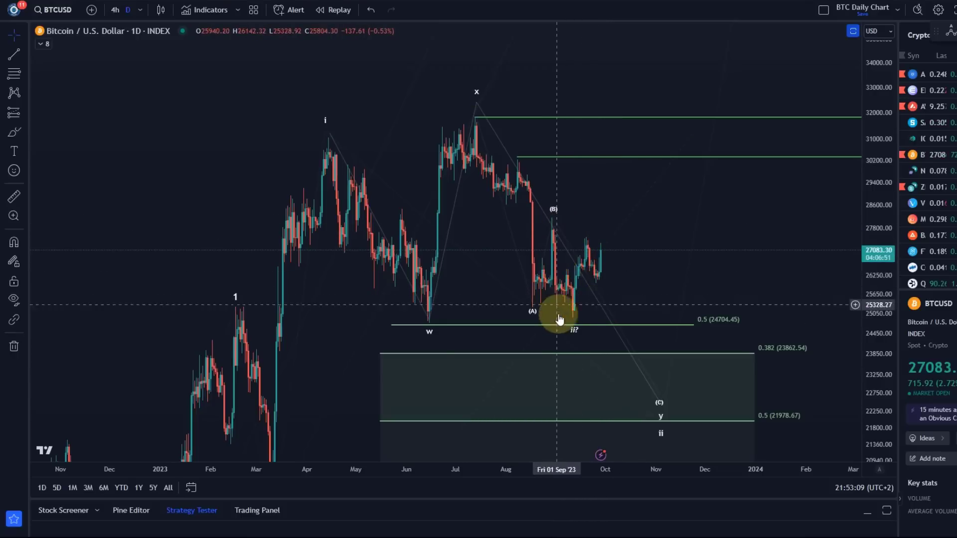
scroll(581, 309, up, 3)
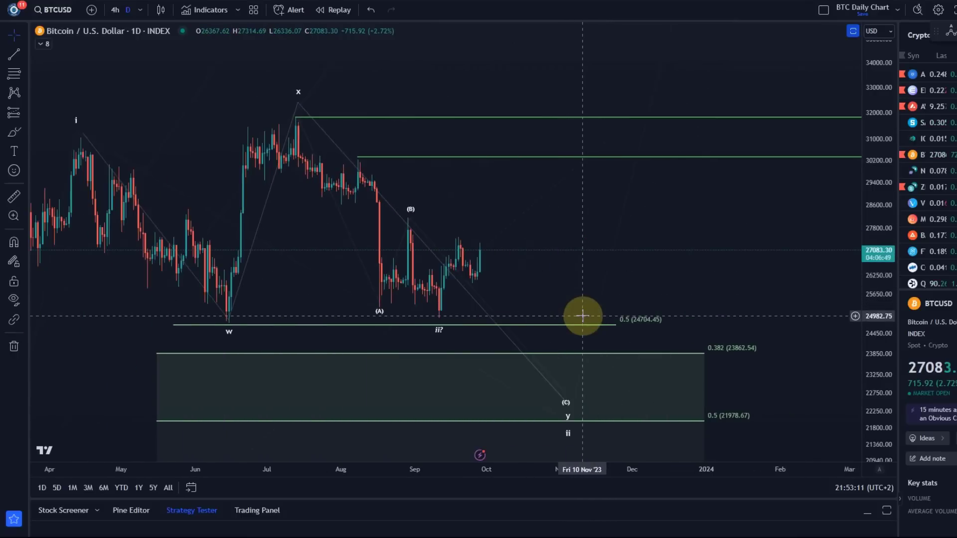
scroll(552, 279, up, 2)
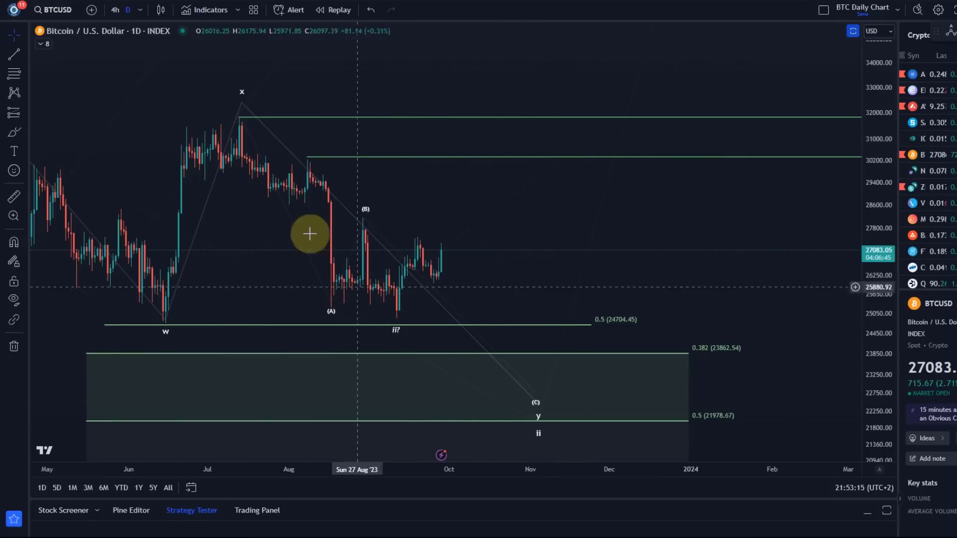
click(20, 97)
click(105, 256)
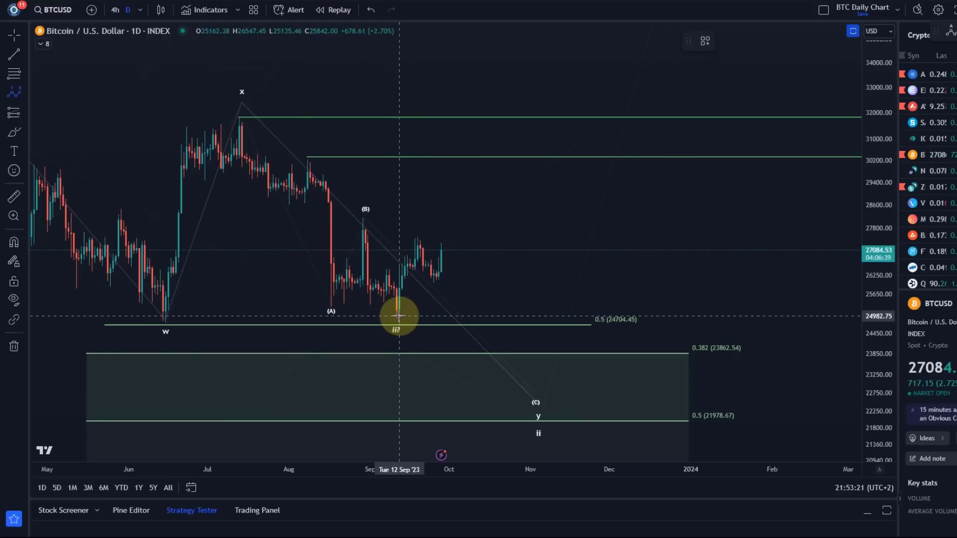
click(397, 315)
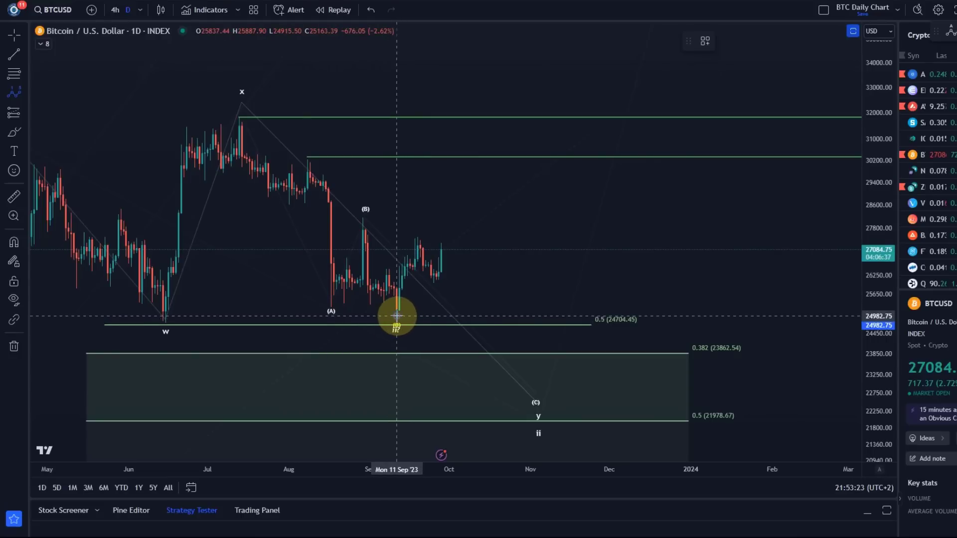
click(413, 237)
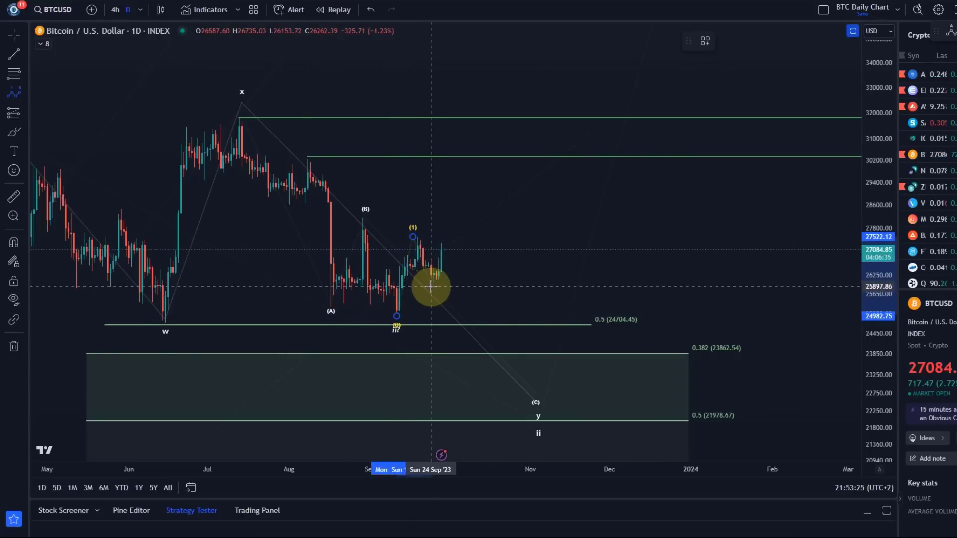
click(431, 287)
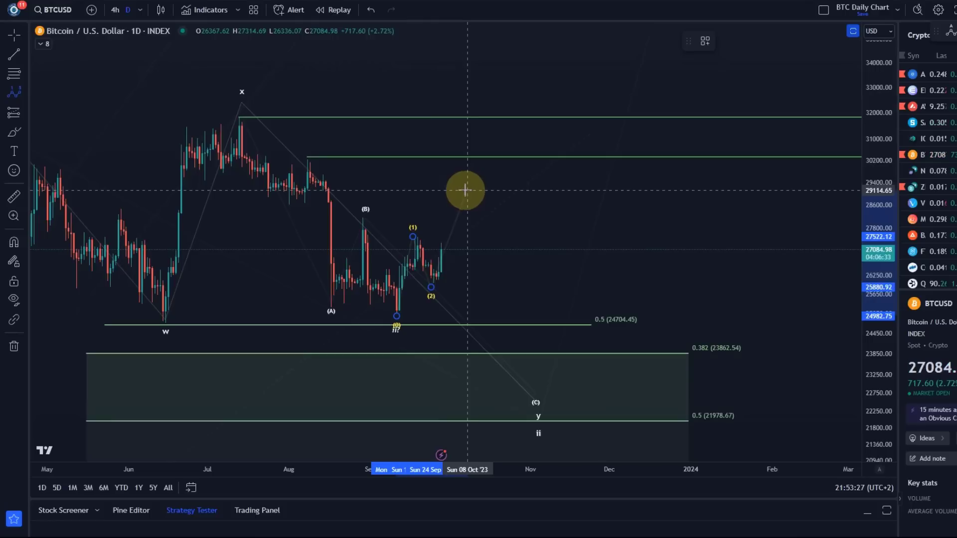
Step: Complete the impulse wave with projected points (3) near 29115, (4) near 28196 and (5) near 30161
click(465, 190)
click(478, 216)
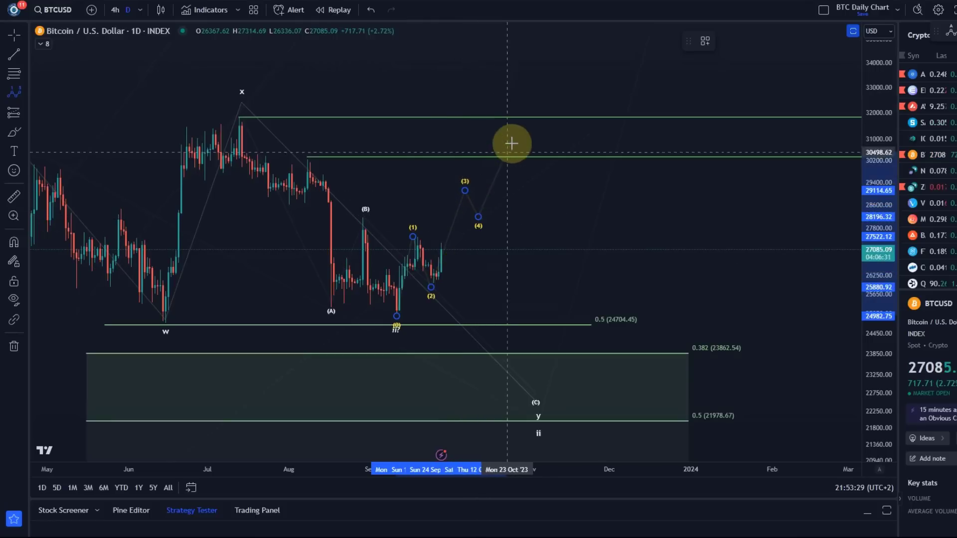
click(512, 161)
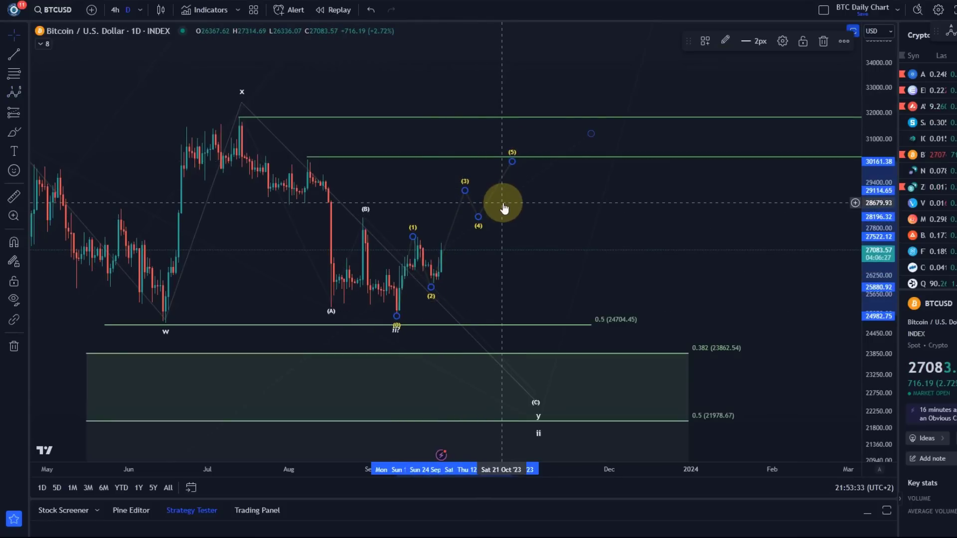
Step: Change the new impulse wave's colour to white and deselect it
click(725, 40)
click(726, 65)
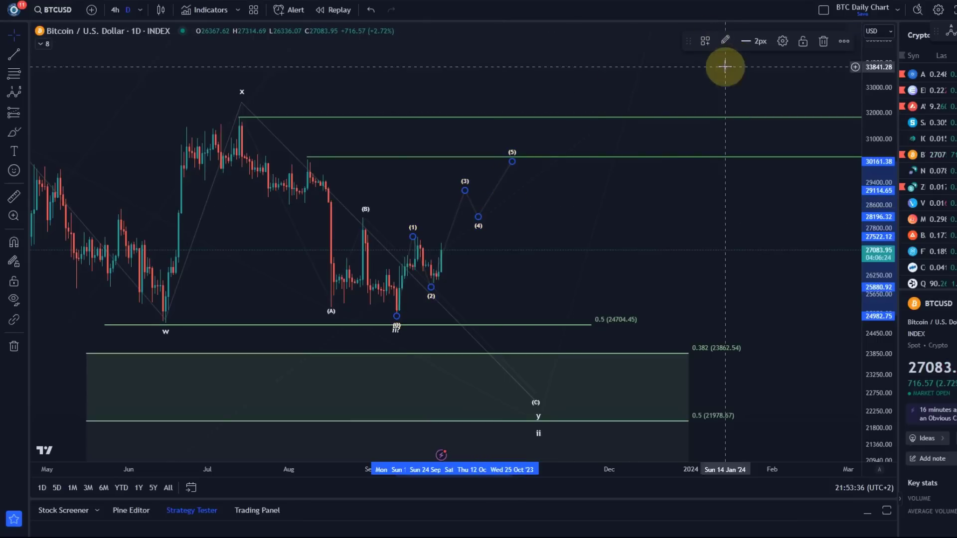
click(502, 246)
Step: Shift the wave (5) endpoint slightly earlier and just above the lower green resistance line
scroll(504, 265, up, 3)
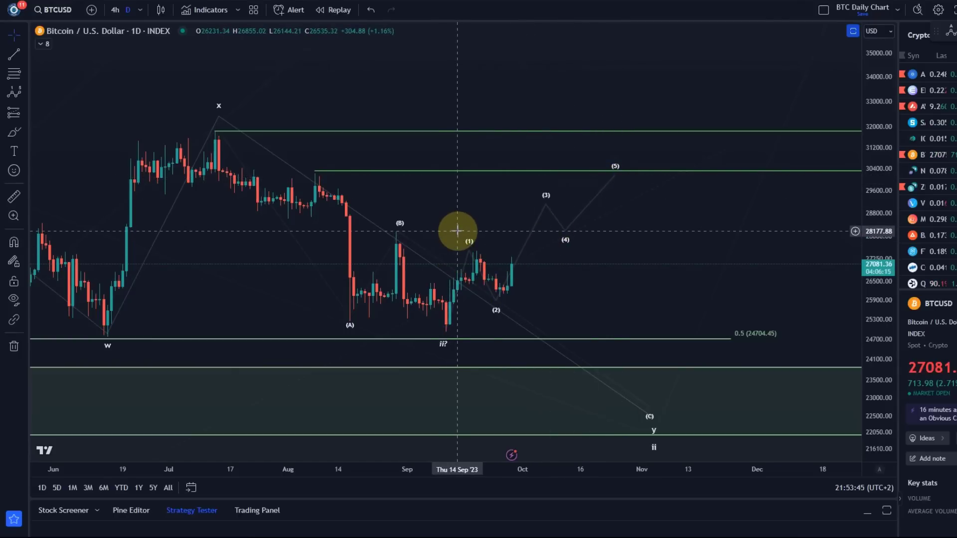
click(468, 254)
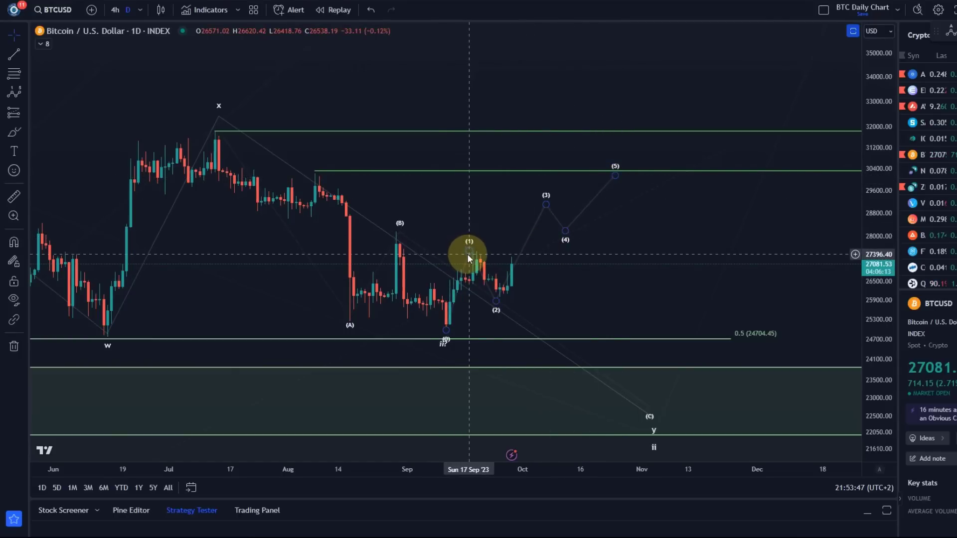
click(446, 232)
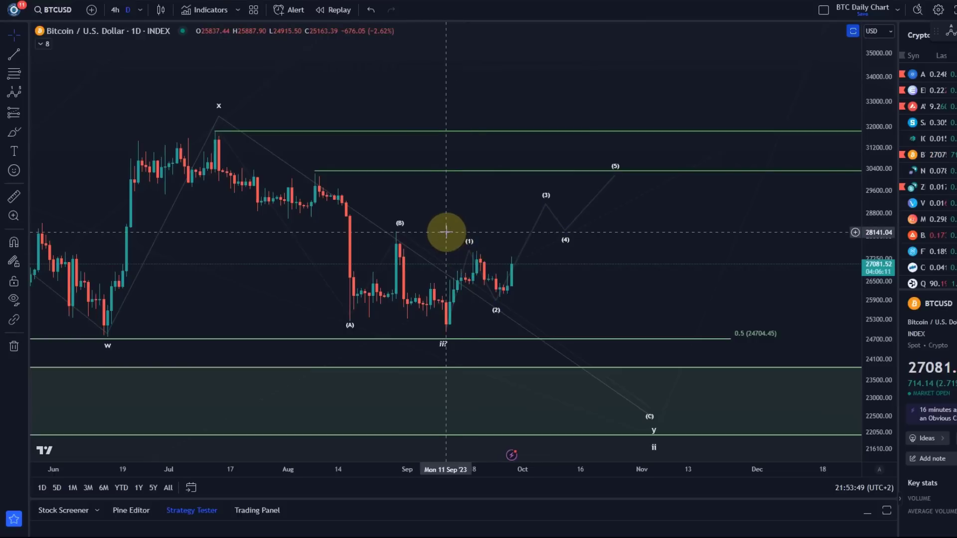
click(397, 236)
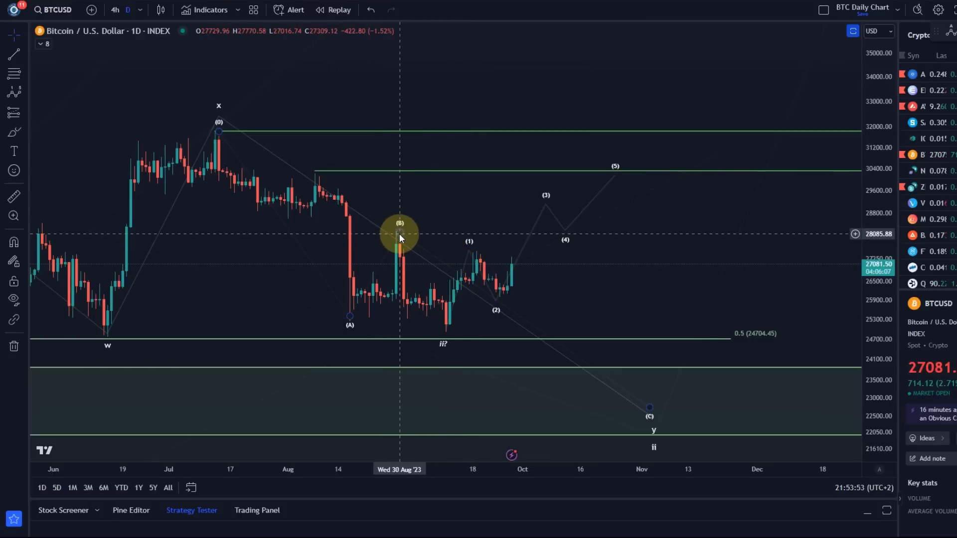
drag(647, 267, 513, 265)
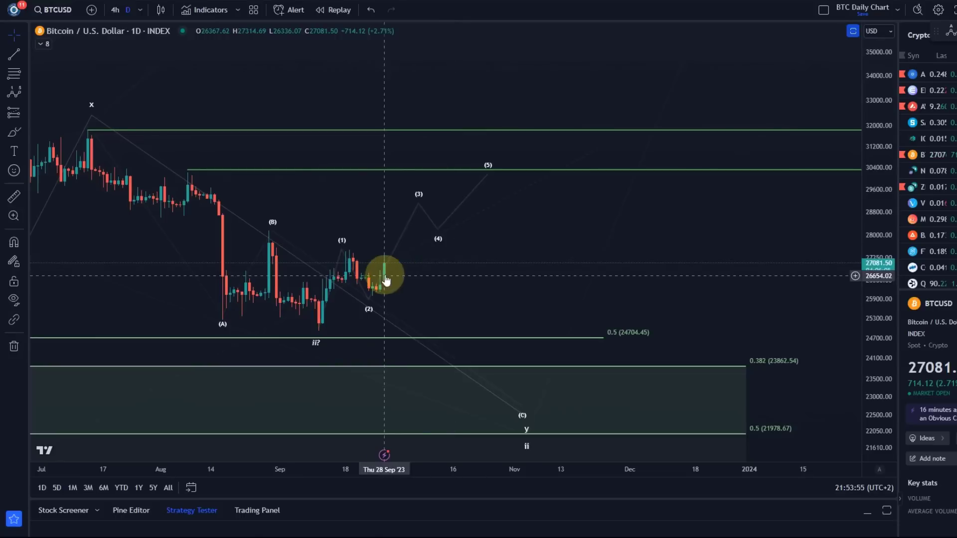
click(487, 172)
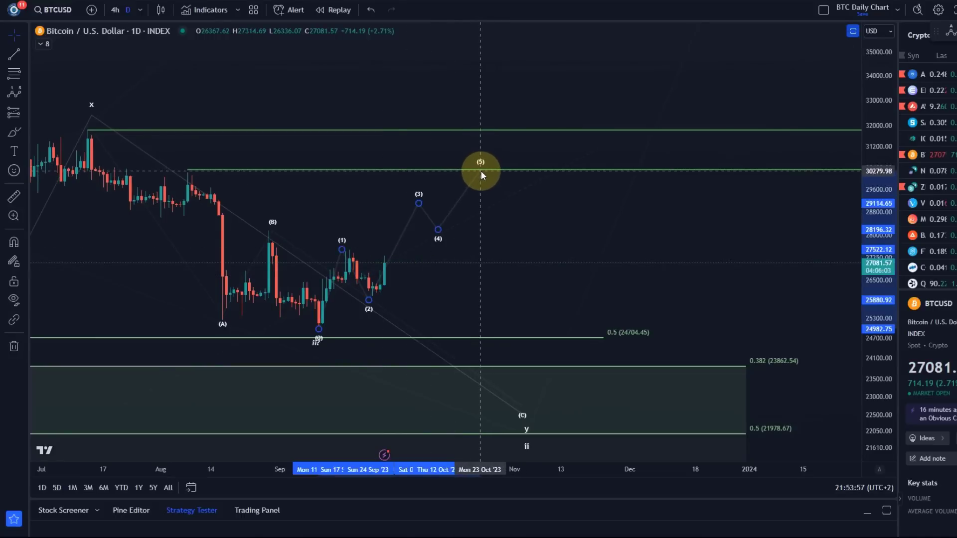
Step: Examine the projected five-wave rise in relation to the wave iii target box above the green resistance lines
drag(417, 331, 493, 257)
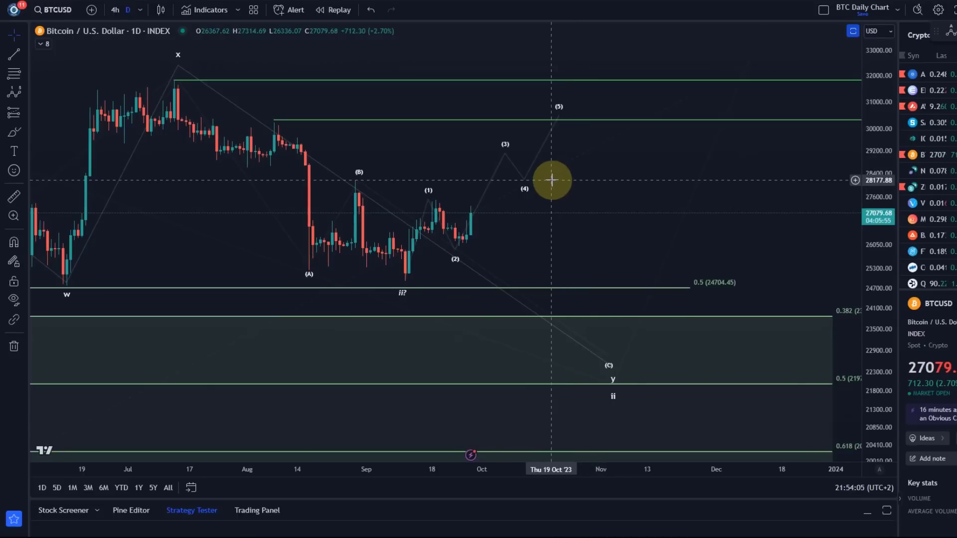
scroll(581, 179, down, 4)
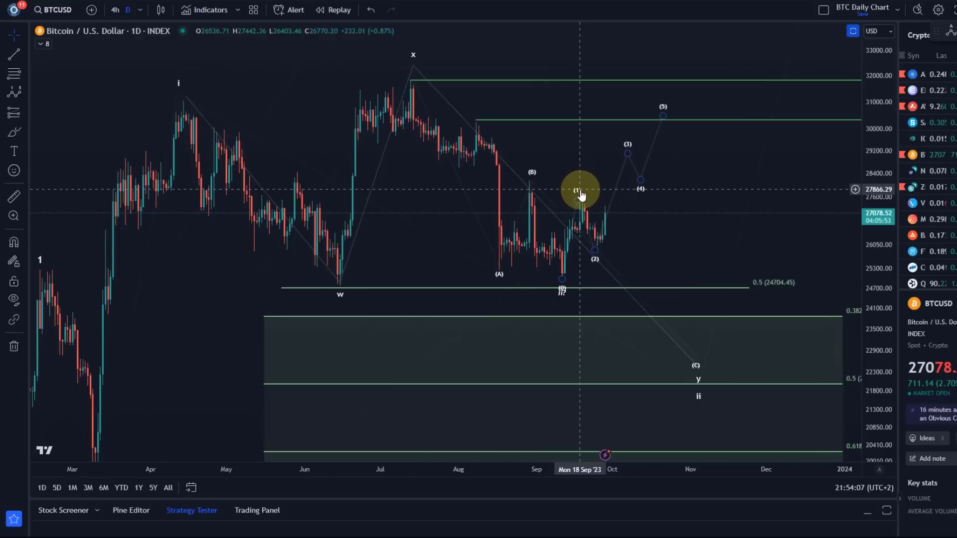
drag(890, 159, 856, 368)
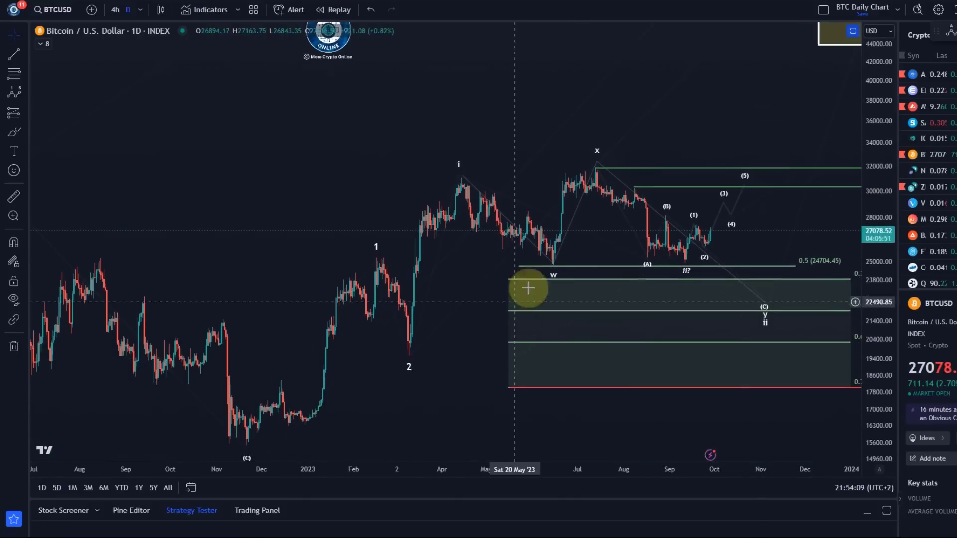
drag(694, 85, 608, 126)
drag(687, 139, 579, 267)
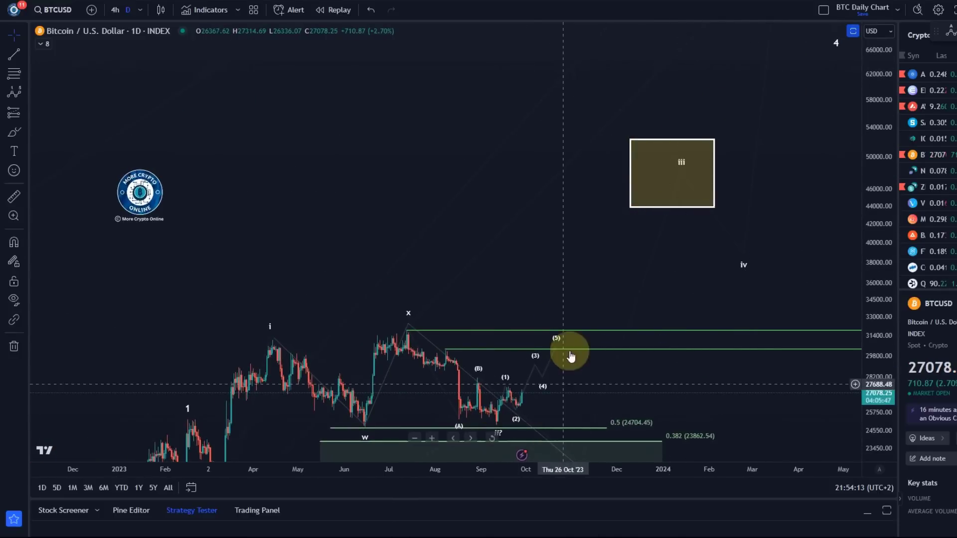
click(677, 206)
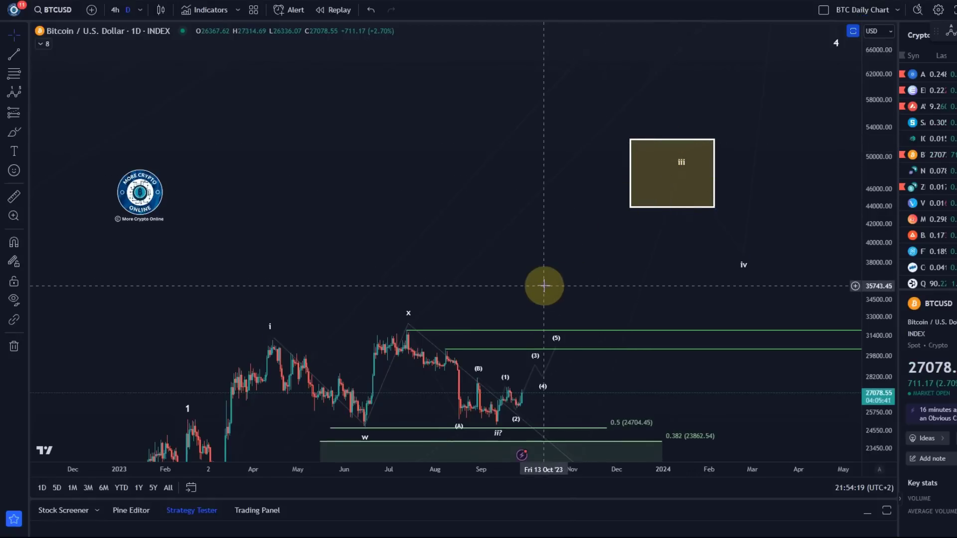
Step: Examine the Fibonacci support zone and the alternative wave (C) path against the preceding price history
drag(545, 284, 576, 342)
drag(639, 241, 676, 107)
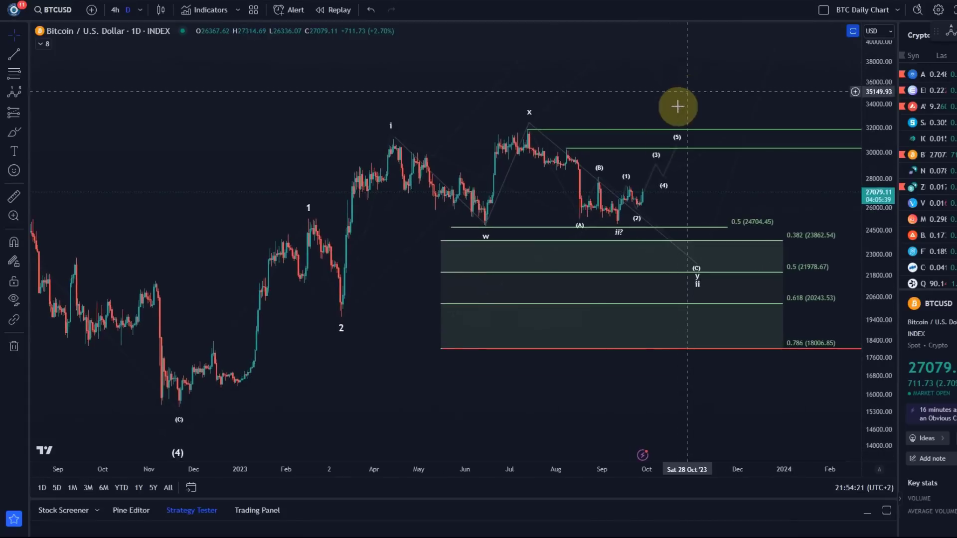
scroll(763, 266, up, 2)
drag(878, 337, 921, 75)
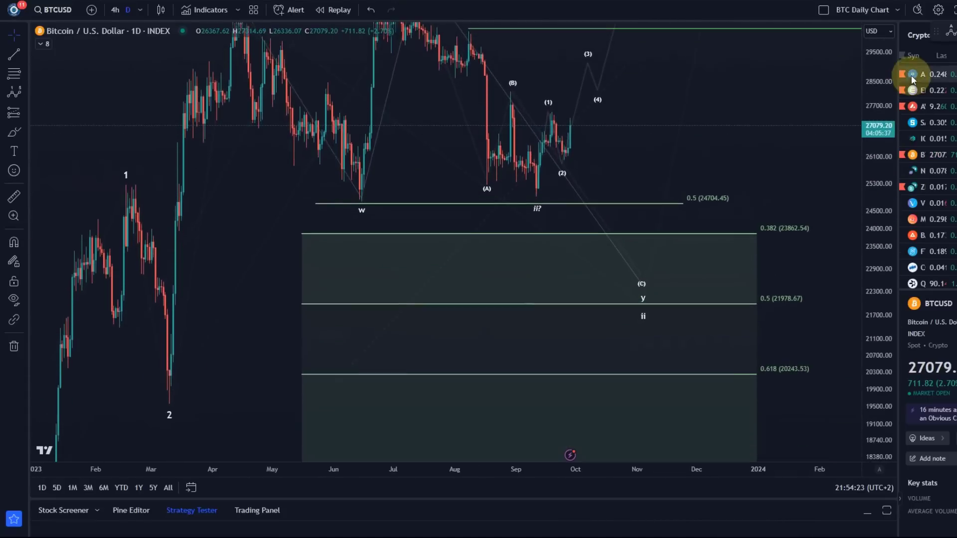
drag(660, 154, 665, 220)
scroll(664, 220, down, 5)
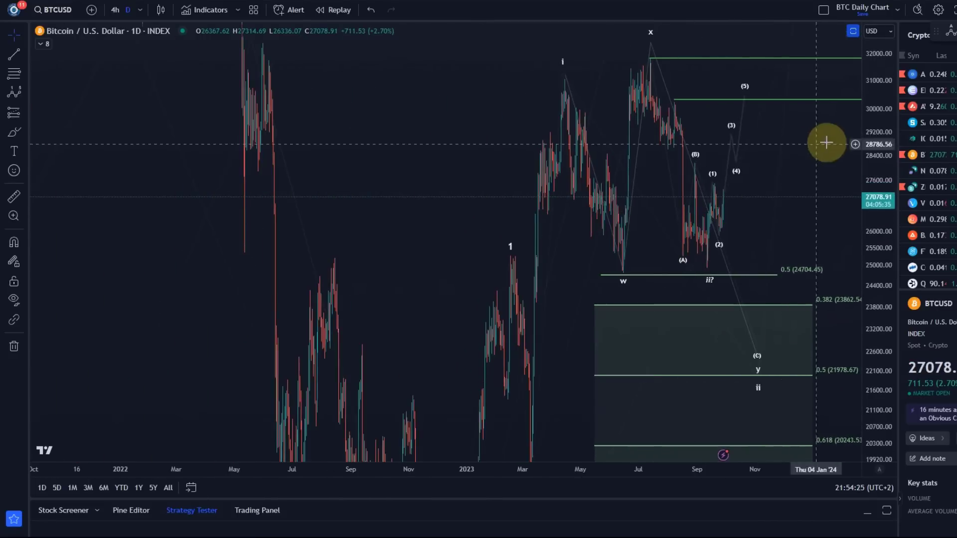
drag(869, 160, 867, 399)
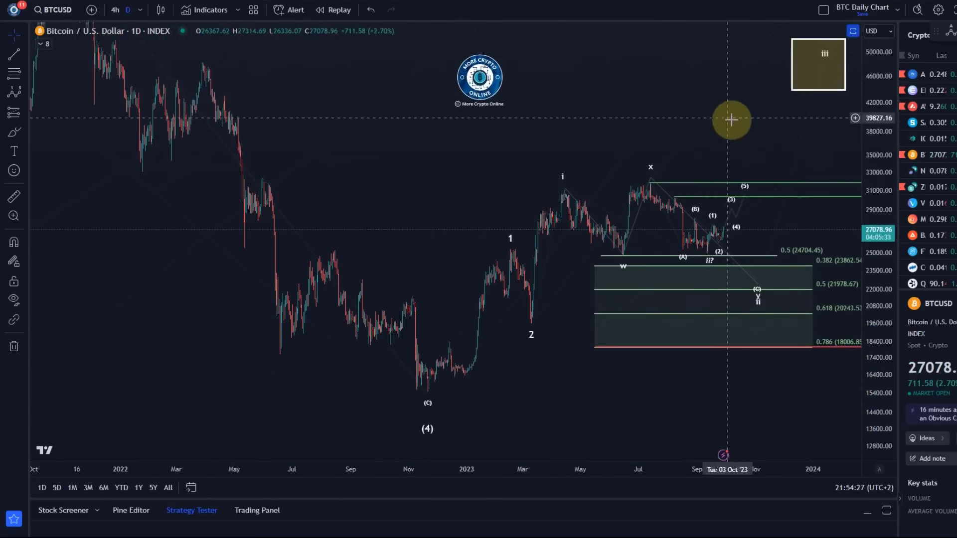
Step: Examine the long-term wave iii, iv, 3 and 4 projections, comparing them with the current correction and support levels
drag(731, 119, 530, 214)
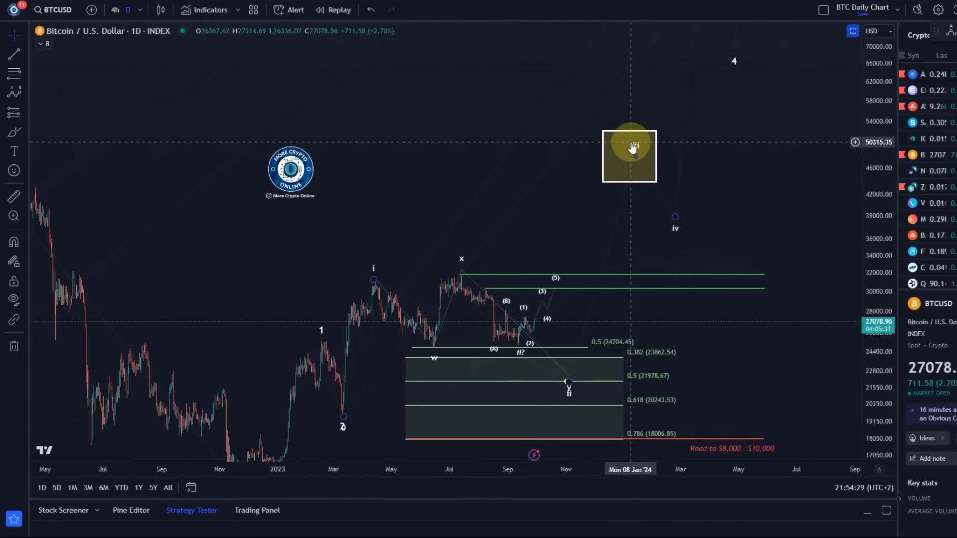
drag(748, 164, 693, 300)
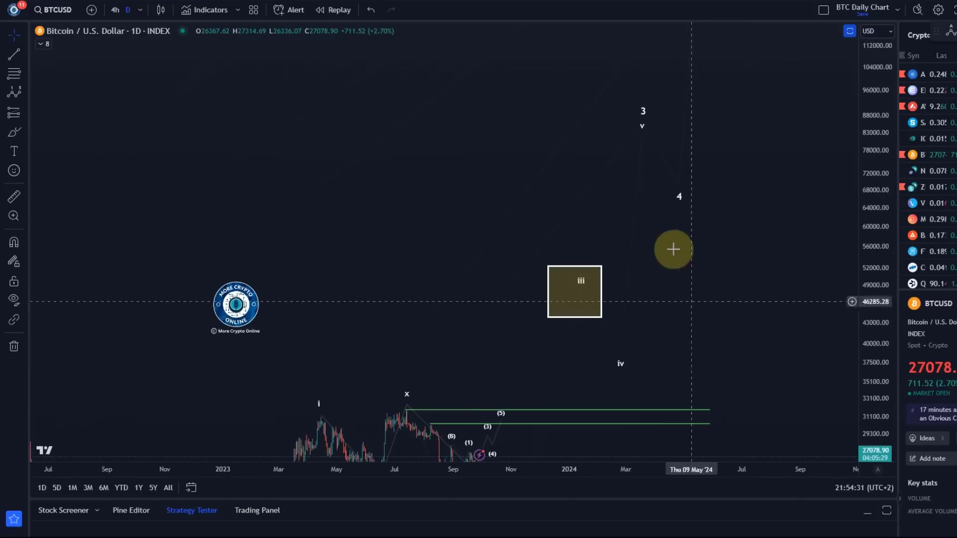
drag(707, 154, 855, 149)
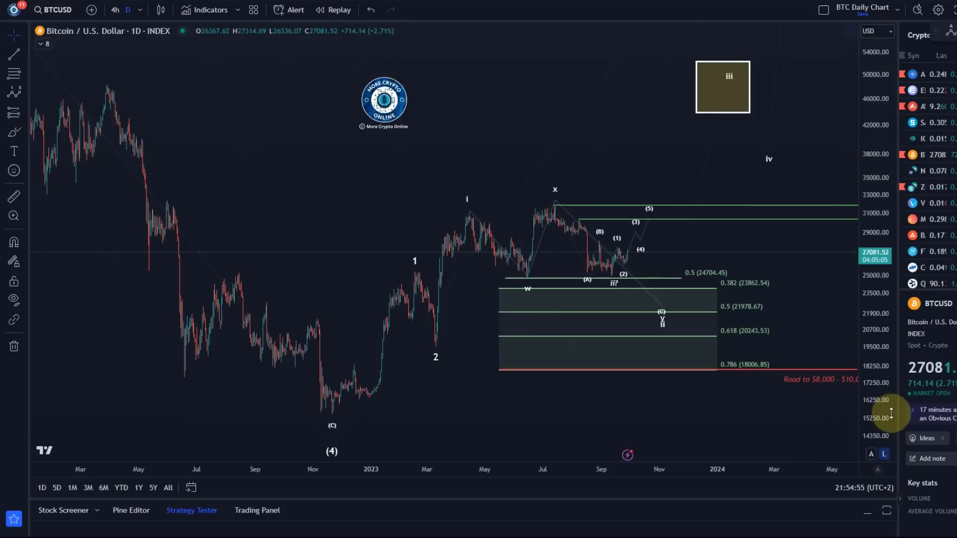
drag(890, 379, 878, 219)
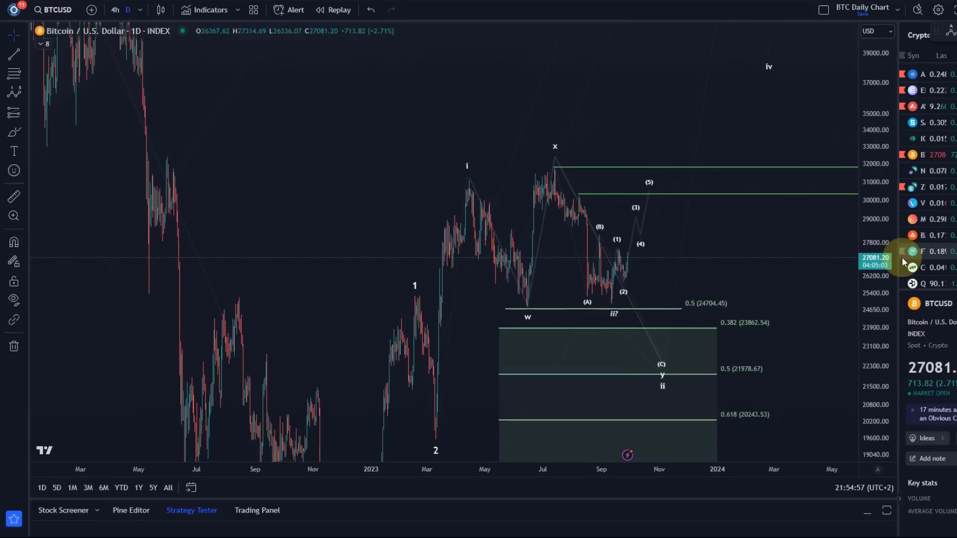
drag(666, 316, 733, 231)
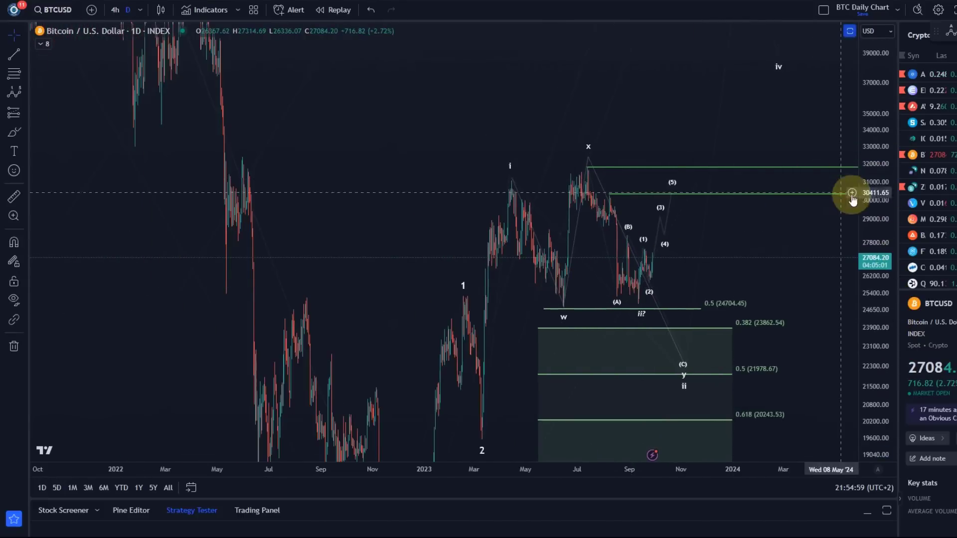
drag(888, 294, 933, 397)
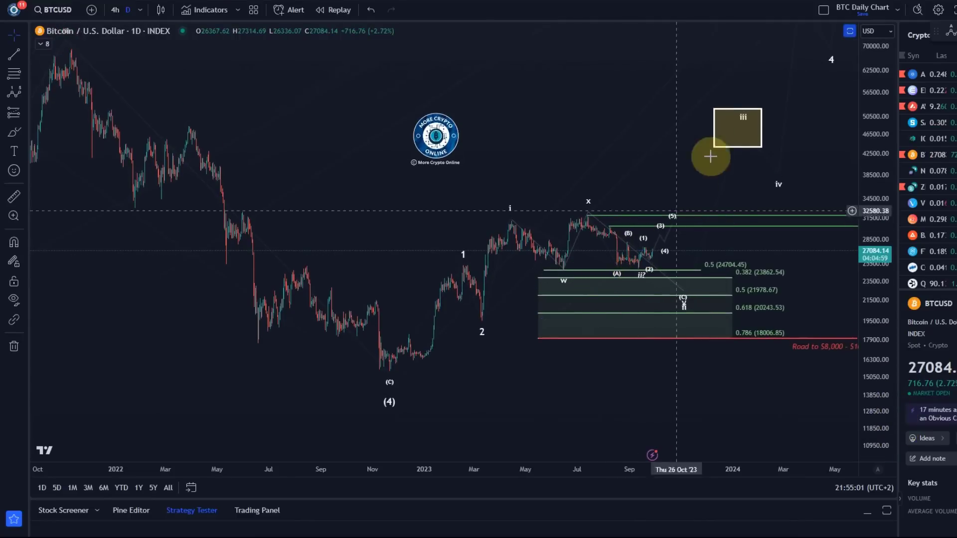
Step: Lower the wave (5) endpoint to about 30,099, just beneath the lower green resistance line
scroll(679, 314, up, 3)
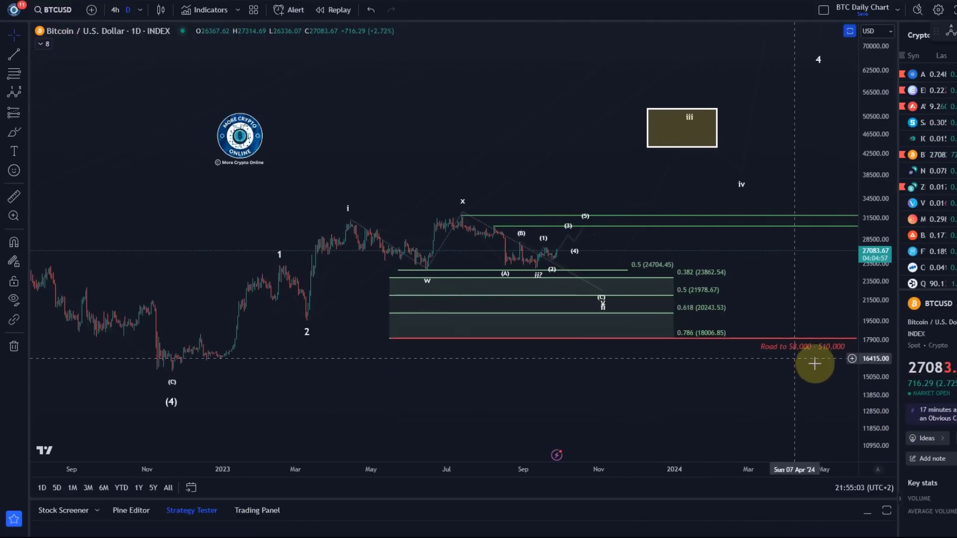
drag(879, 397, 867, 88)
scroll(637, 279, up, 5)
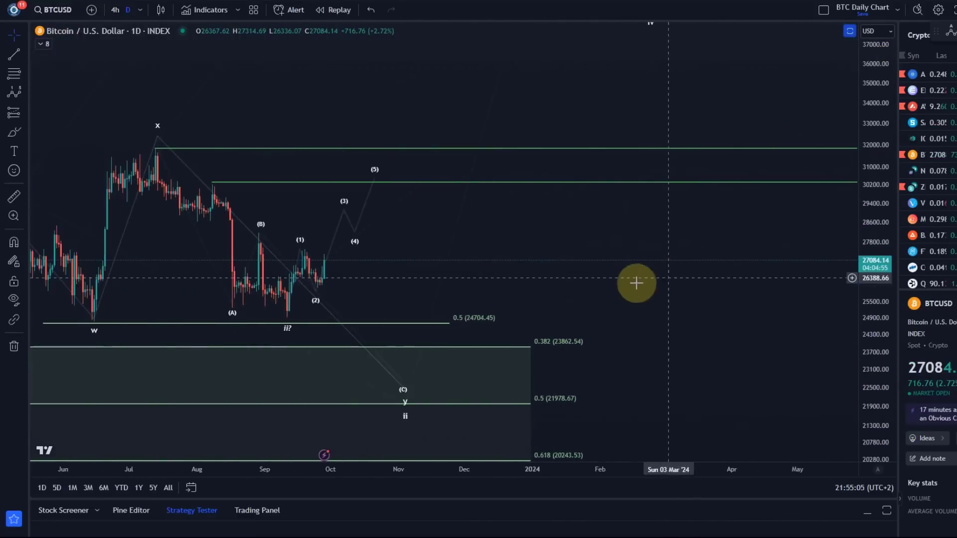
drag(159, 242, 555, 207)
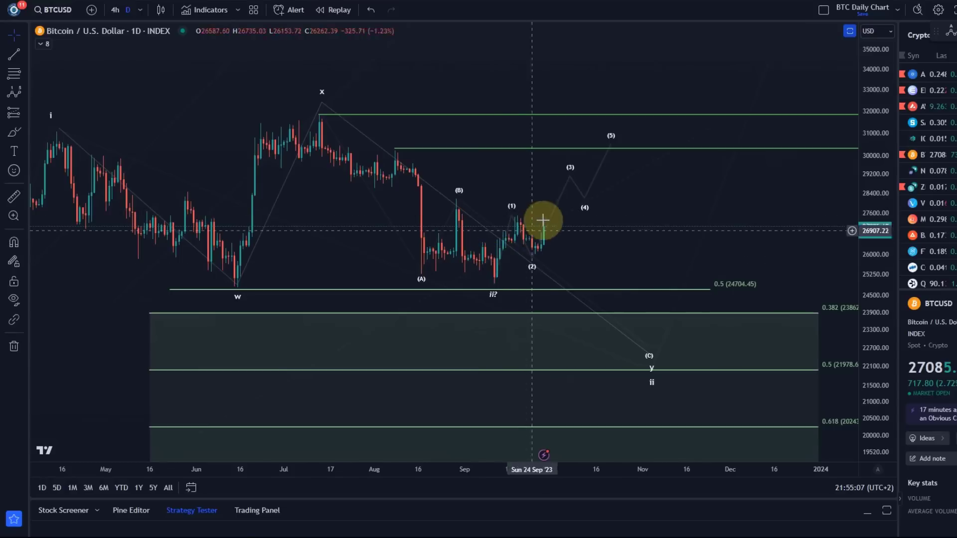
drag(609, 148, 609, 155)
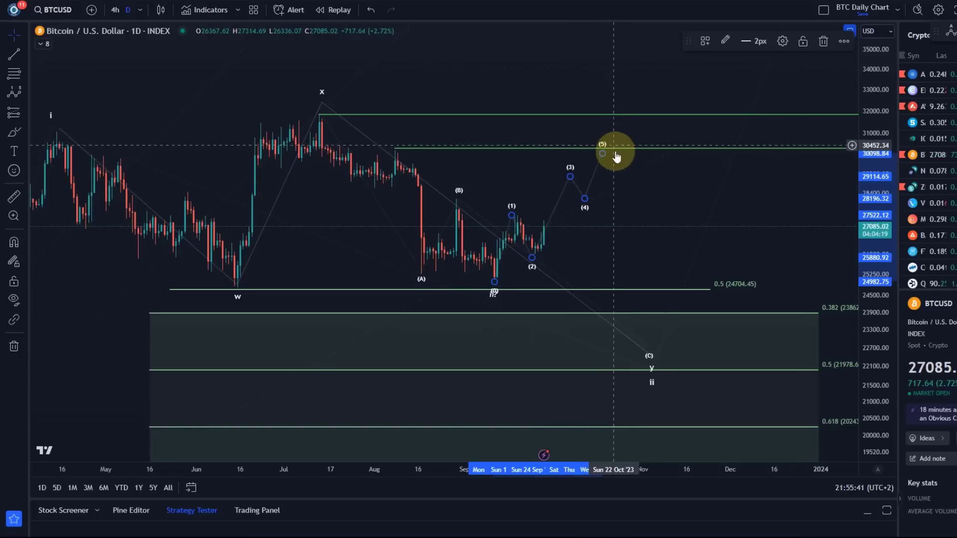
Step: Raise the wave (C) point to about 23,208 and move wave (B) to about 31,245 on 19 Oct 2023
drag(604, 181, 560, 228)
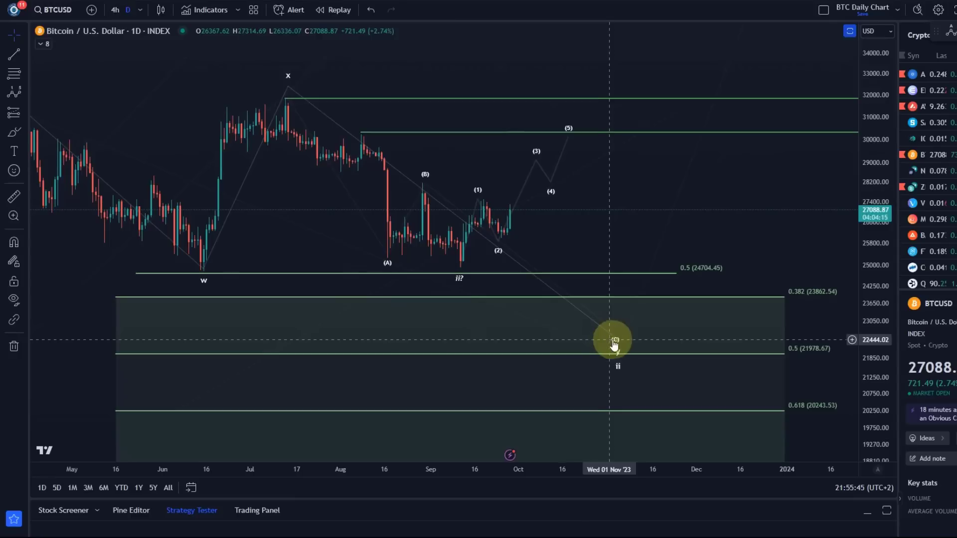
mouse_move(614, 344)
mouse_down()
mouse_move(635, 316)
mouse_move(616, 337)
mouse_move(641, 342)
mouse_move(606, 310)
mouse_move(616, 326)
mouse_move(608, 318)
mouse_up()
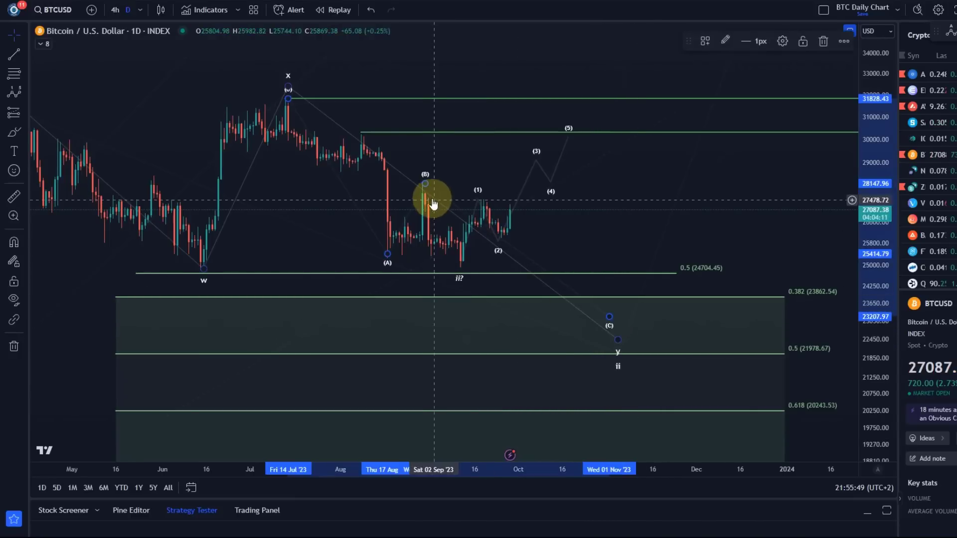
drag(427, 187, 572, 114)
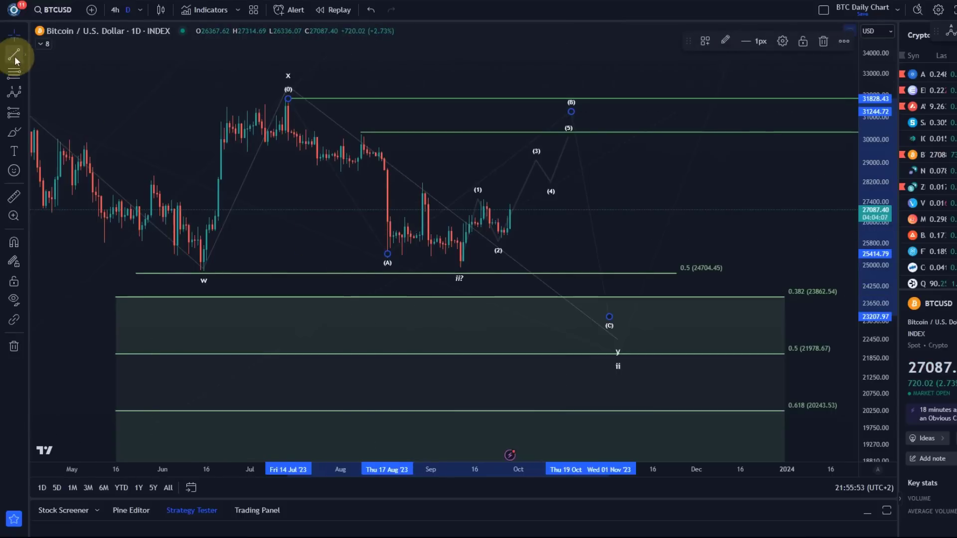
Step: Brush a red path from the wave x high through (A) and (B) down to (C), and undo the stroke
click(14, 132)
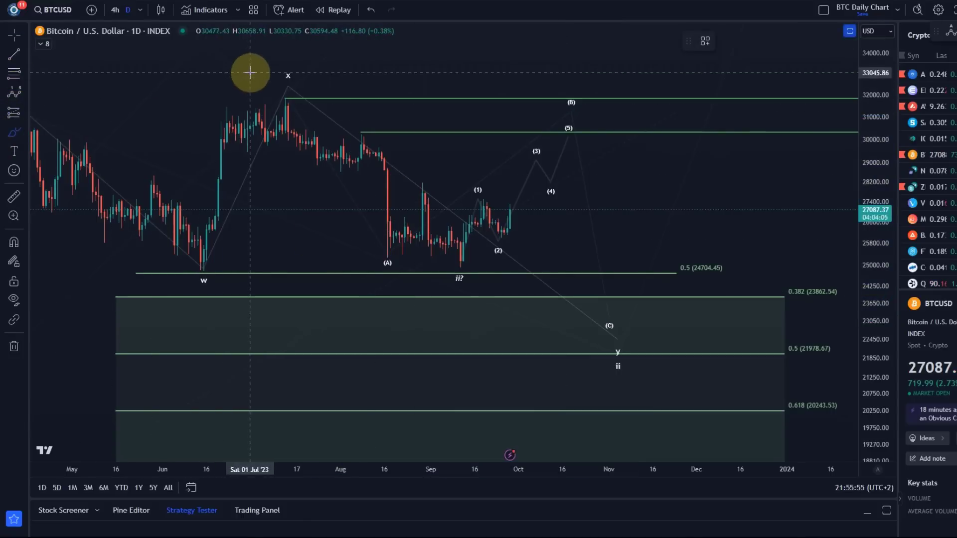
mouse_move(268, 73)
mouse_down()
mouse_move(310, 111)
mouse_move(423, 272)
mouse_move(569, 117)
mouse_move(606, 315)
mouse_up()
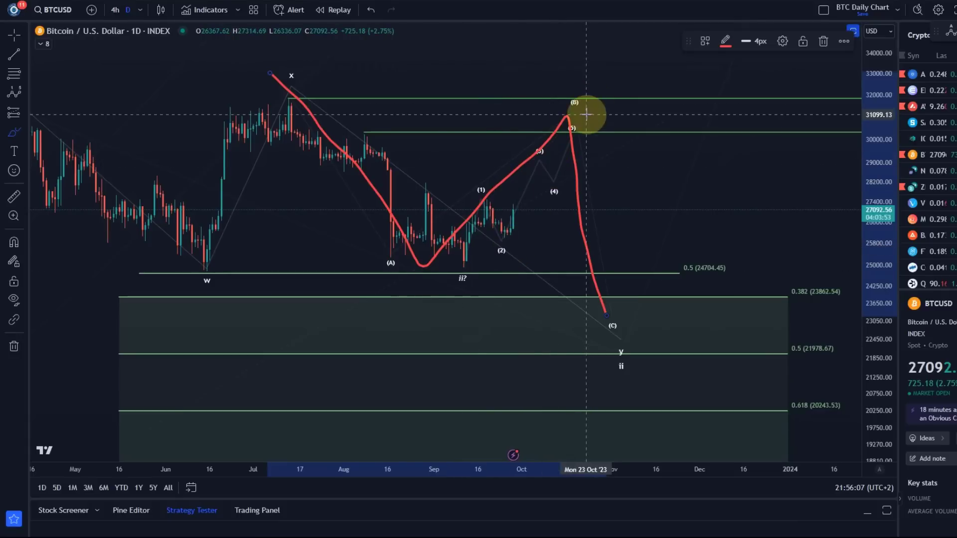
click(370, 10)
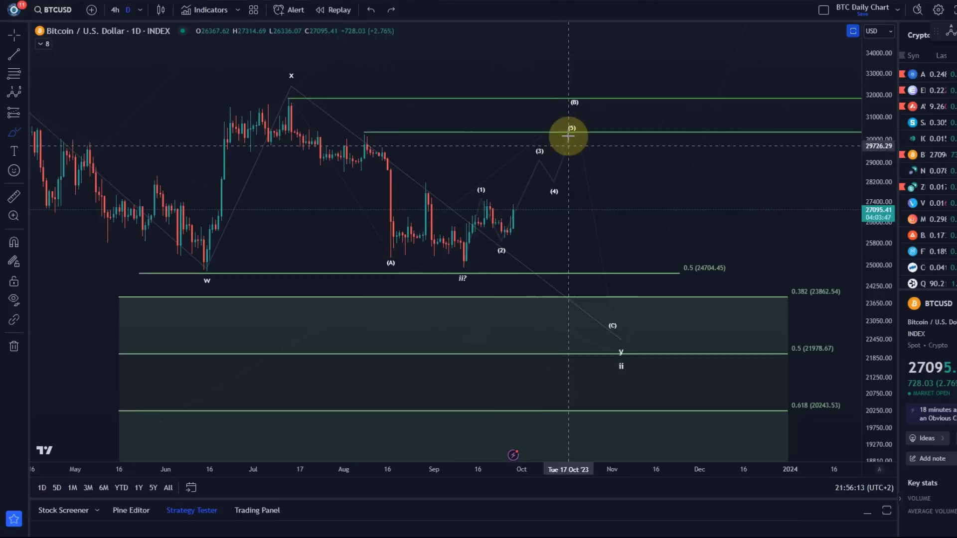
Step: Brush a red three-leg pullback from wave (5), followed by a rise above the lower green line with a hooked arrowhead
mouse_move(575, 133)
mouse_down()
mouse_move(584, 173)
mouse_move(610, 161)
mouse_move(624, 218)
mouse_up()
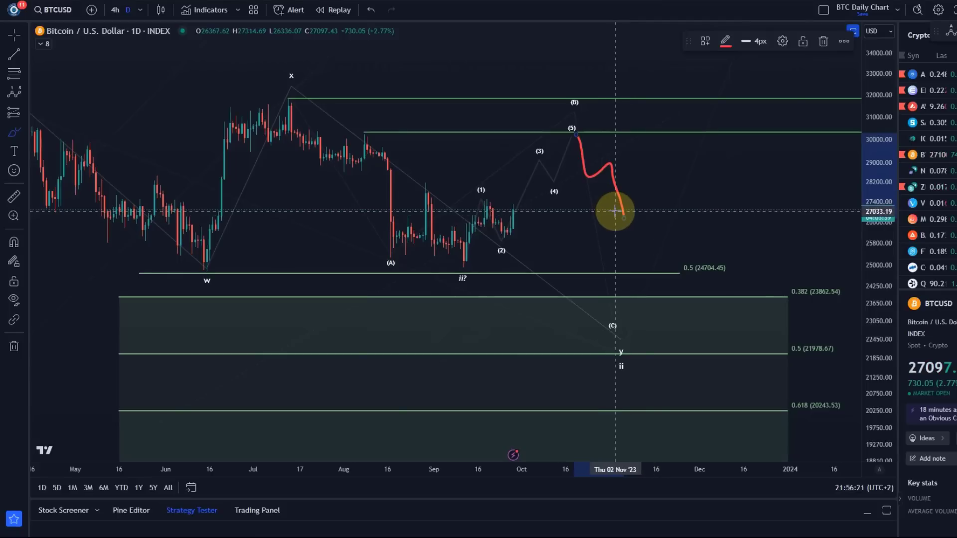
mouse_move(615, 211)
mouse_down()
mouse_move(641, 203)
mouse_move(729, 121)
mouse_up()
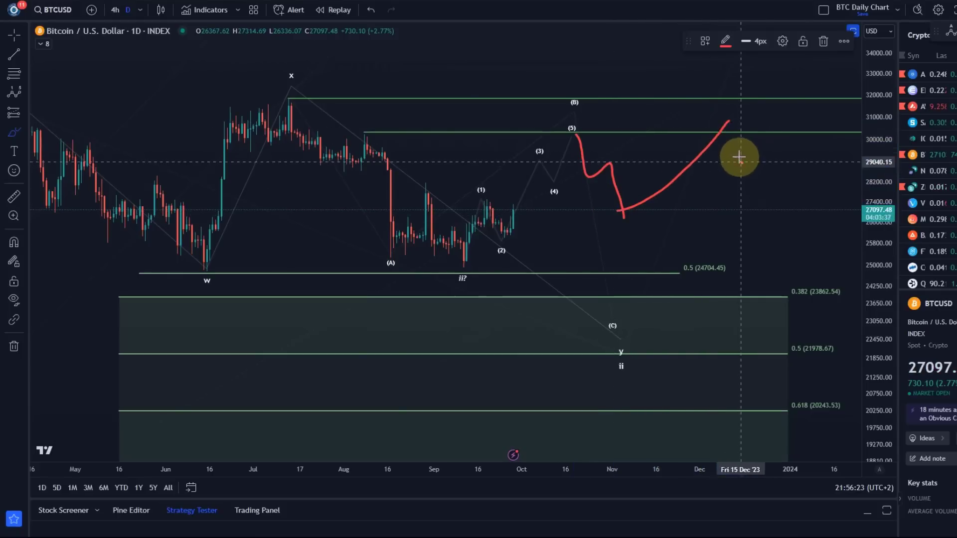
mouse_move(740, 158)
mouse_down()
mouse_move(733, 100)
mouse_move(668, 114)
mouse_up()
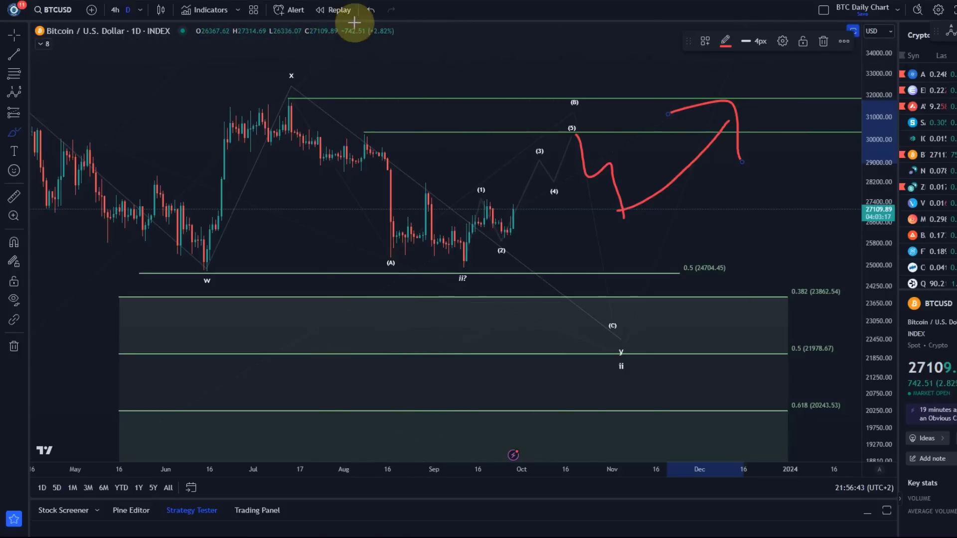
Step: Undo the red brush strokes and the wave (B) and (C) moves, and leave the Brush tool
click(371, 10)
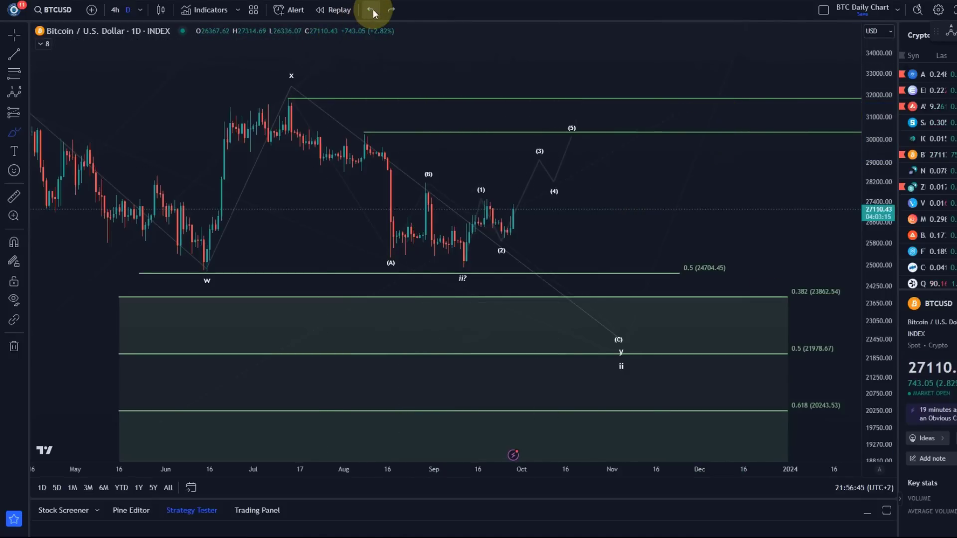
click(371, 10)
key(Escape)
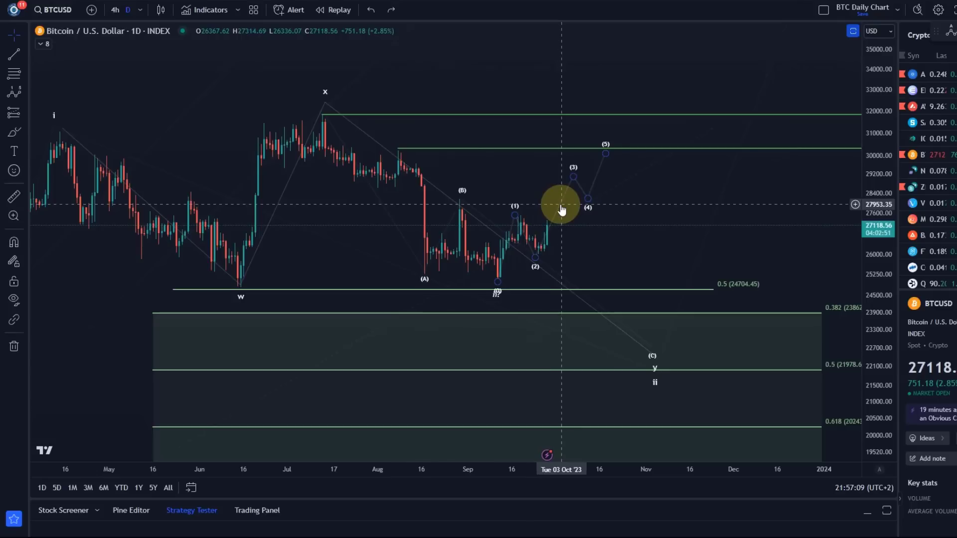
Step: Delete the projected wave (1) to (5) drawing from the daily chart
click(561, 209)
key(Delete)
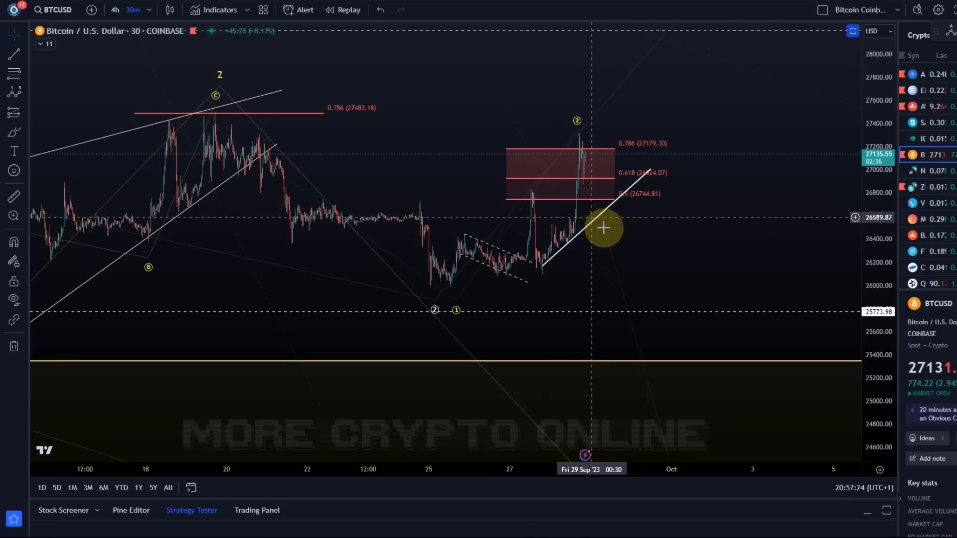
Step: Examine the 30-minute Bitcoin rally against the red Fibonacci resistance box, the rising trend line and the earlier wave 2 high
scroll(607, 224, down, 3)
scroll(655, 129, down, 3)
drag(690, 68, 581, 103)
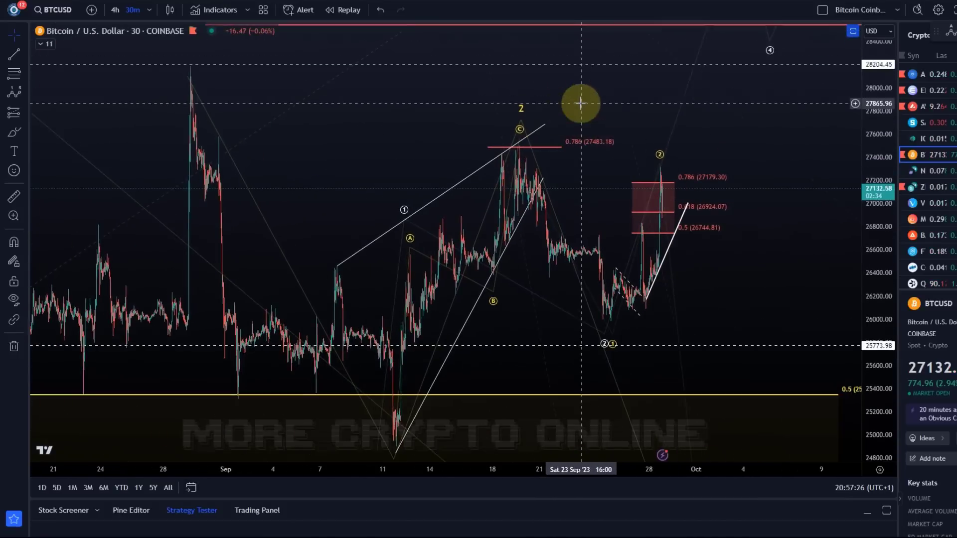
drag(878, 119, 637, 207)
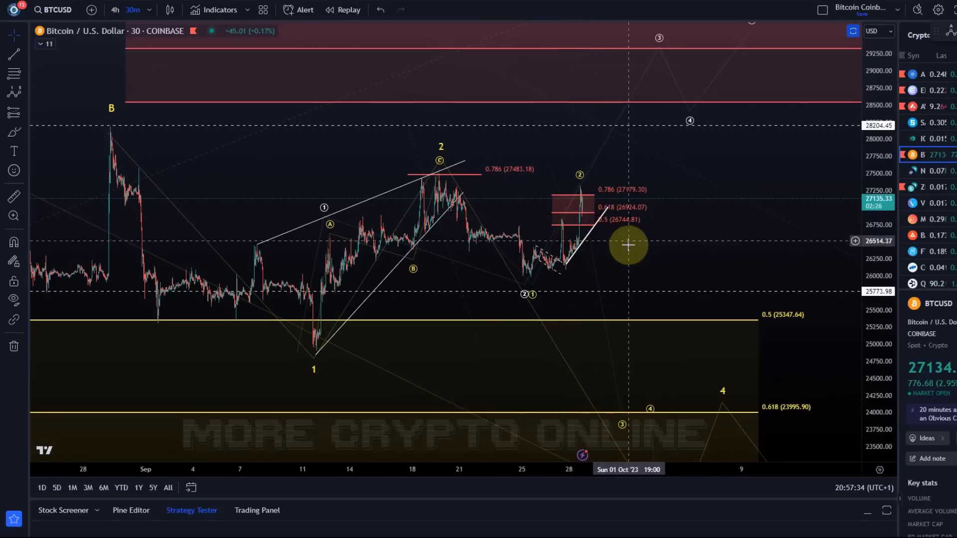
drag(642, 276, 787, 280)
scroll(777, 279, up, 5)
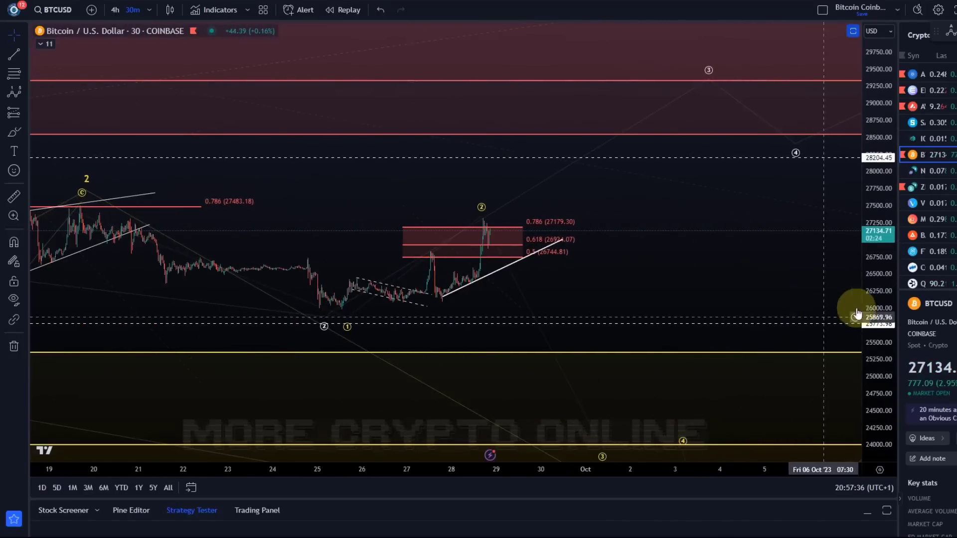
drag(866, 312, 867, 339)
scroll(572, 246, up, 3)
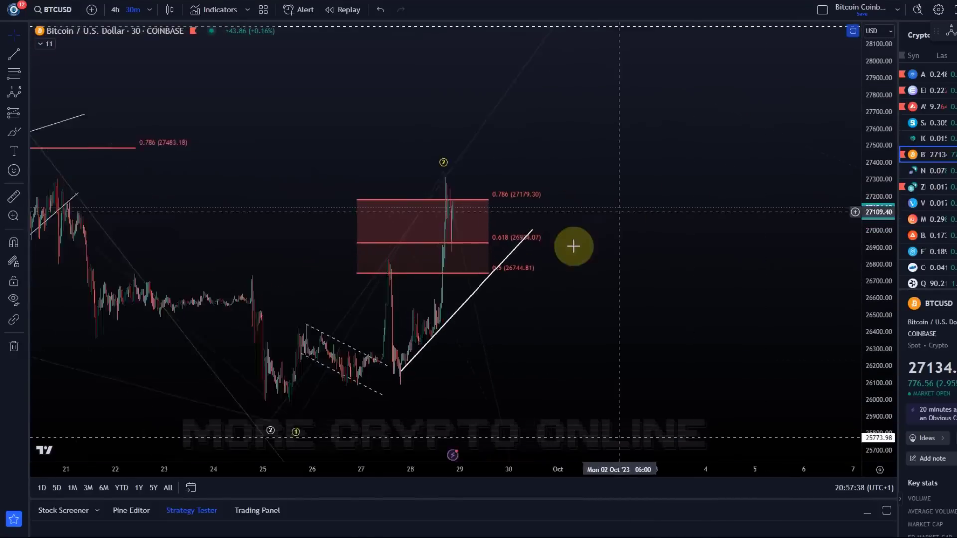
scroll(726, 186, up, 2)
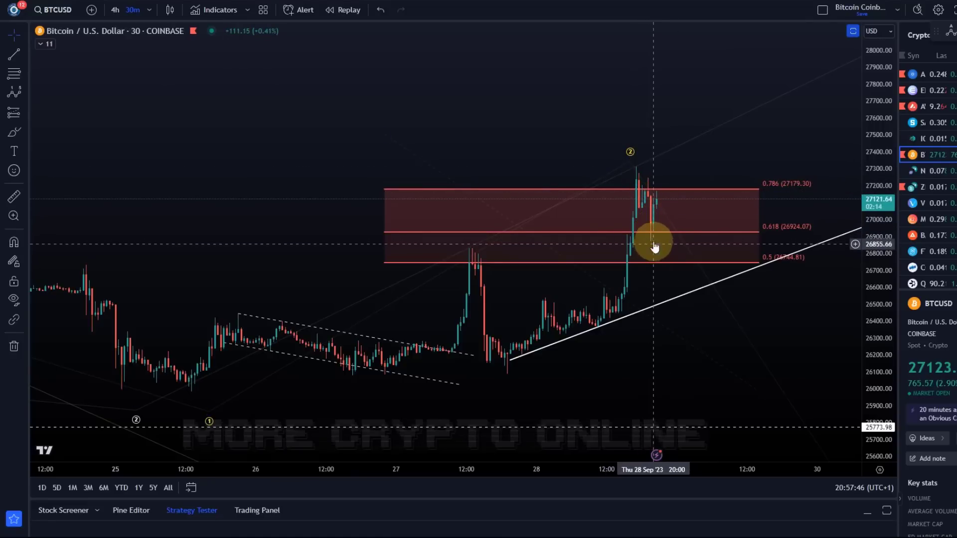
scroll(699, 131, down, 5)
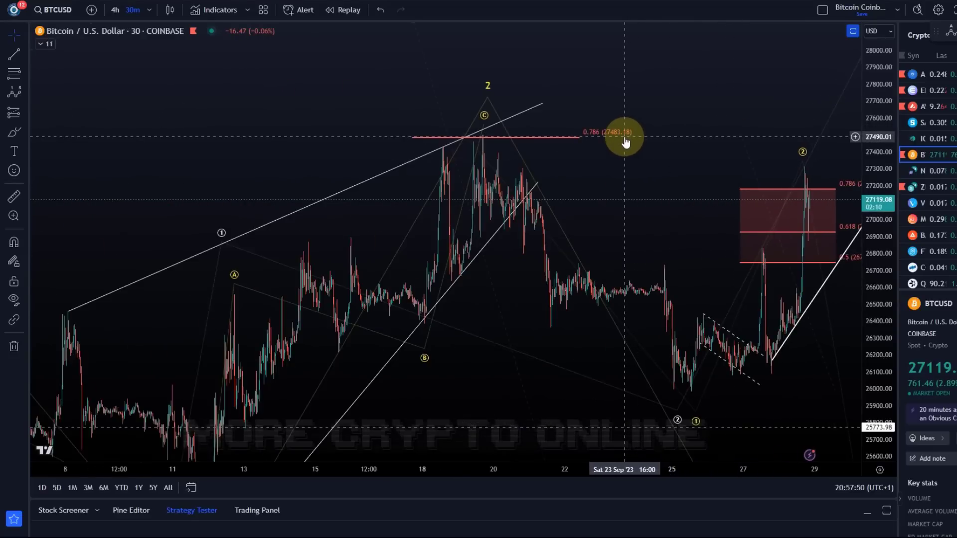
scroll(854, 256, down, 5)
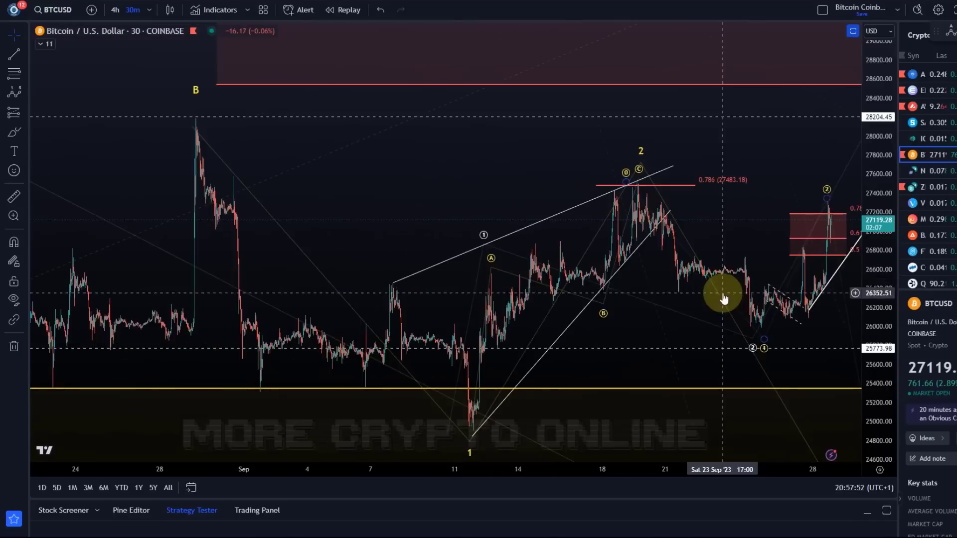
Step: Move the white wave 5 endpoint later and higher inside the red target zone, to about 29,927
scroll(724, 298, down, 3)
drag(764, 135, 453, 211)
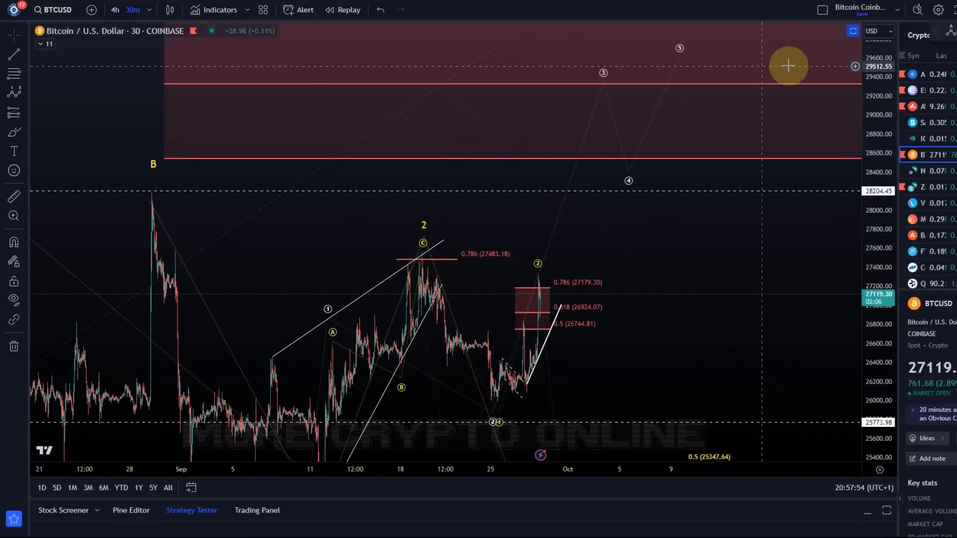
drag(876, 145, 814, 252)
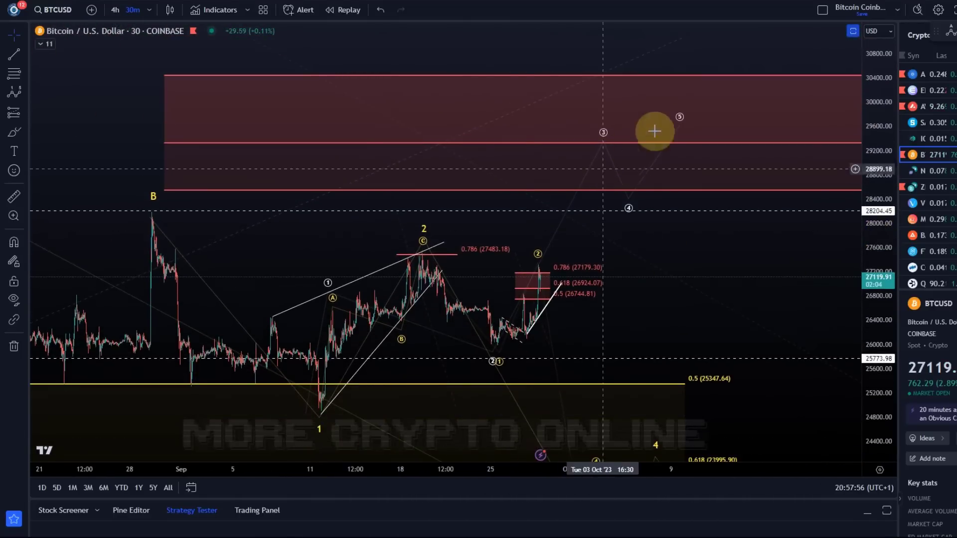
mouse_move(679, 127)
mouse_down()
mouse_move(665, 122)
mouse_move(677, 125)
mouse_up()
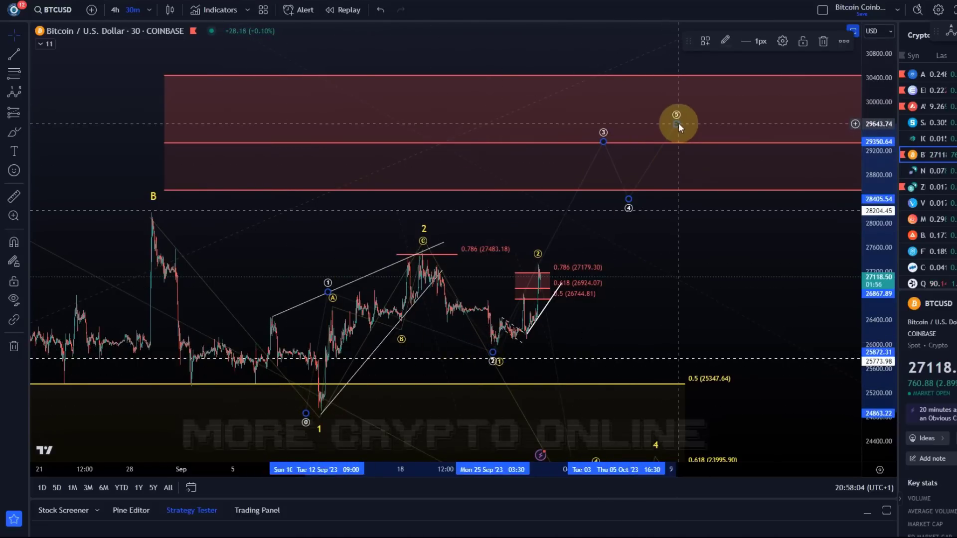
mouse_move(678, 122)
mouse_down()
mouse_move(705, 98)
mouse_move(696, 107)
mouse_up()
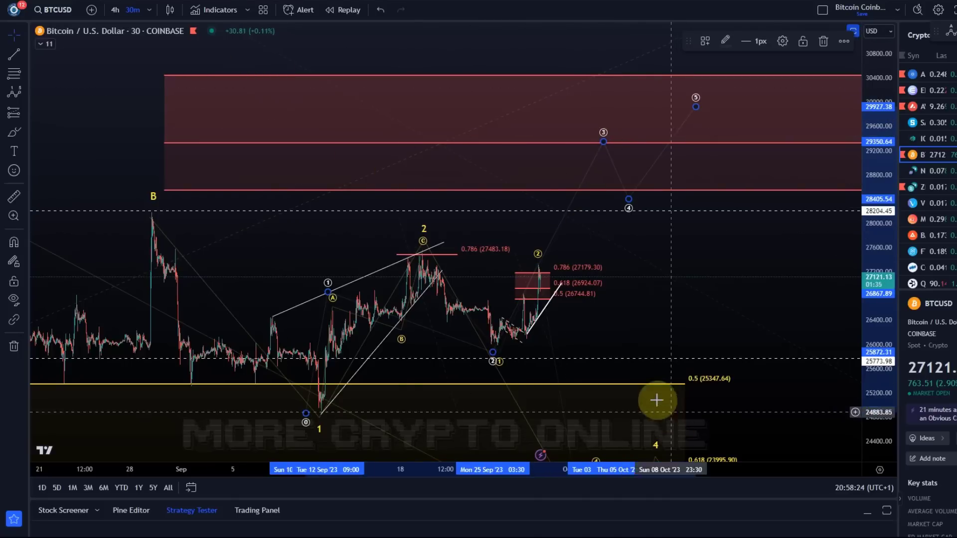
Step: Move the yellow B label from the late-August high to above the latest peak, at about 28,143 on 29 Sep 2023
drag(255, 252, 466, 211)
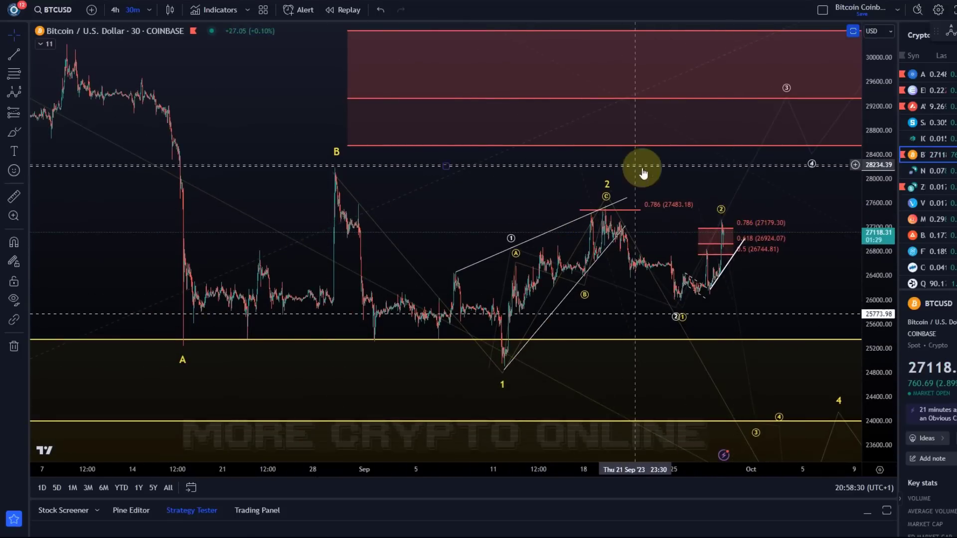
drag(677, 181, 559, 200)
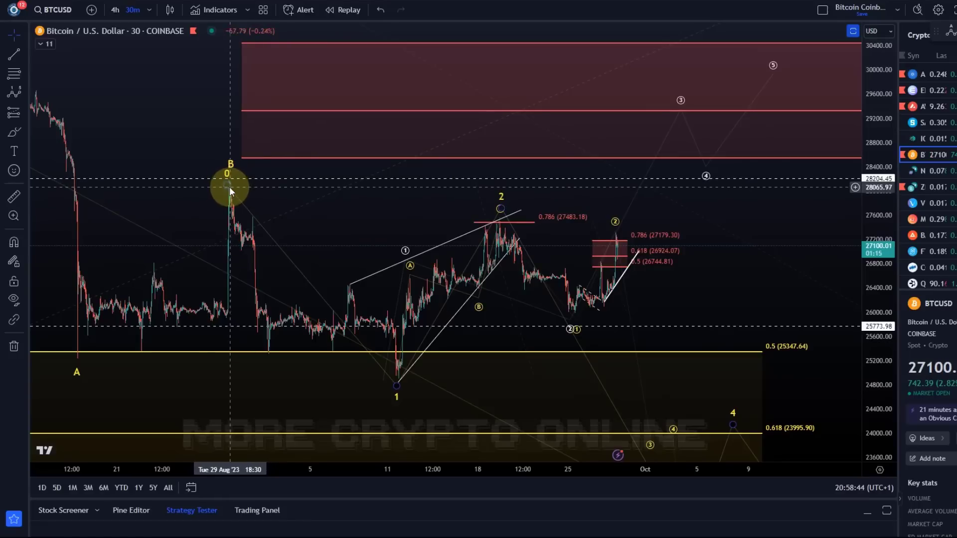
drag(229, 189, 630, 196)
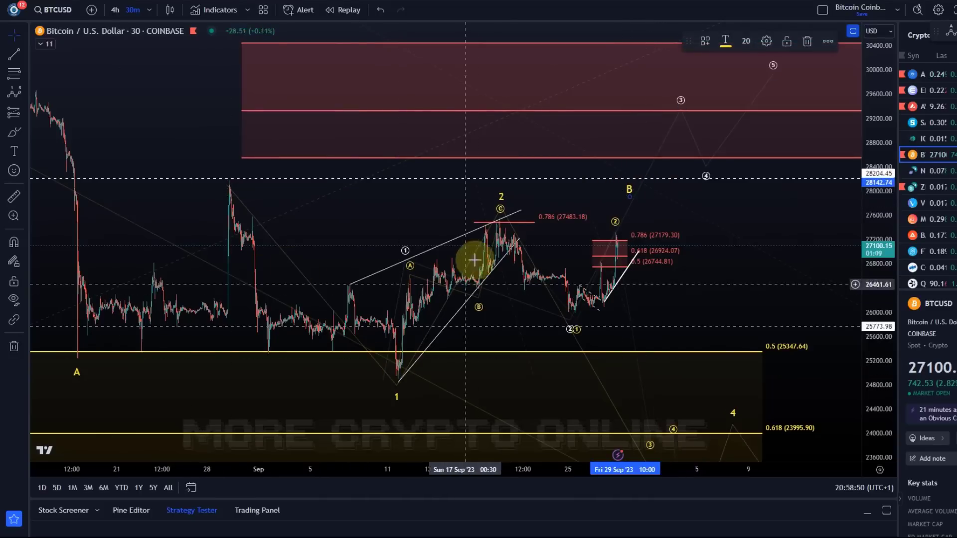
Step: Draw a falling trend line from the late-August high near 28,208 across the wave 2 and latest peaks to about 26,931
click(19, 56)
click(231, 178)
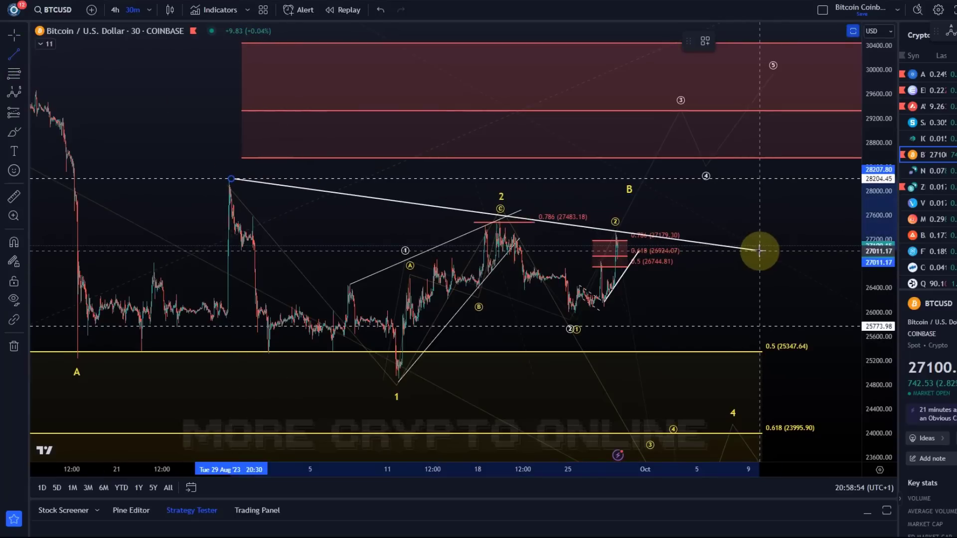
click(759, 256)
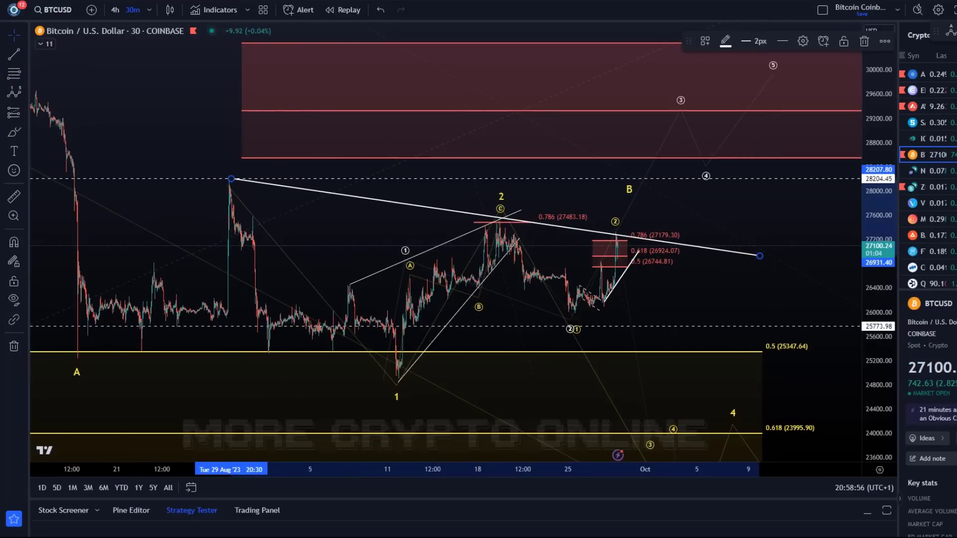
Step: Draw a rising trend line beneath the wave 1 and late-September lows, from about 24,485 on 7 Sep to 26,674 on 5 Oct
click(22, 57)
click(354, 399)
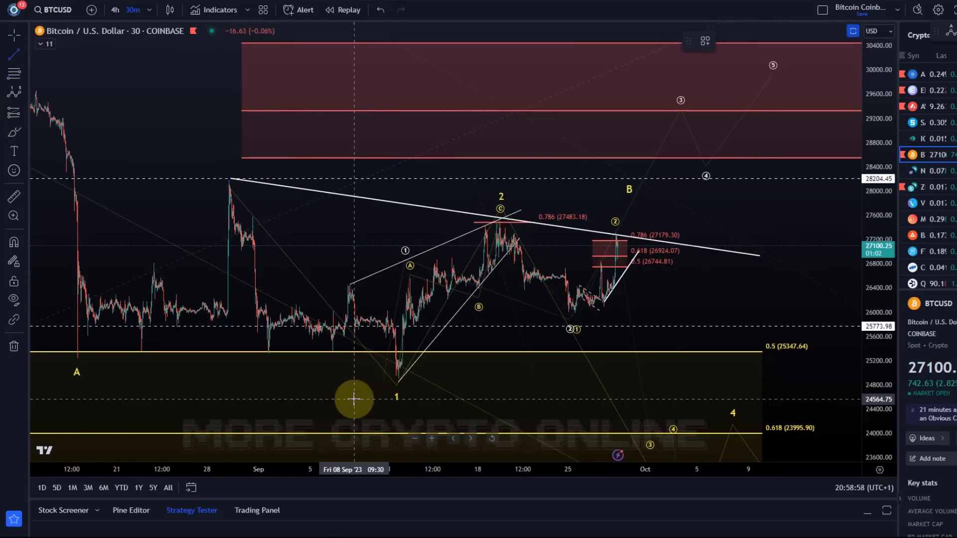
click(345, 404)
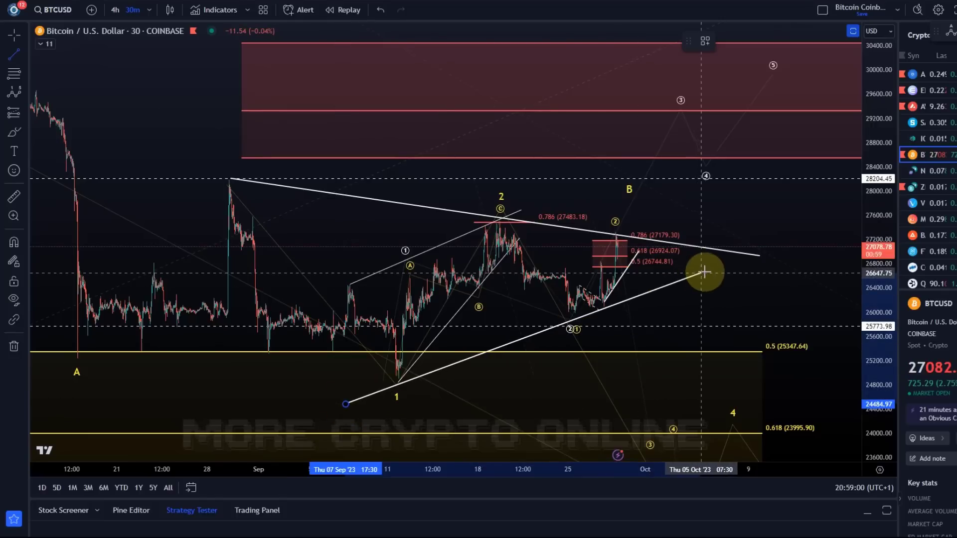
click(703, 271)
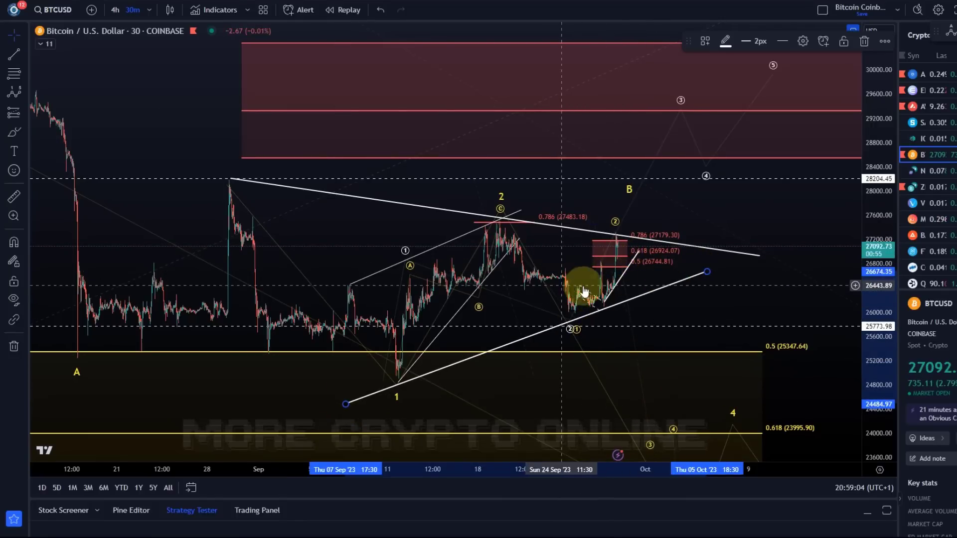
Step: Undo the two triangle trend lines and move the yellow B label back above the late-August high, at about 28,577
click(387, 16)
click(388, 16)
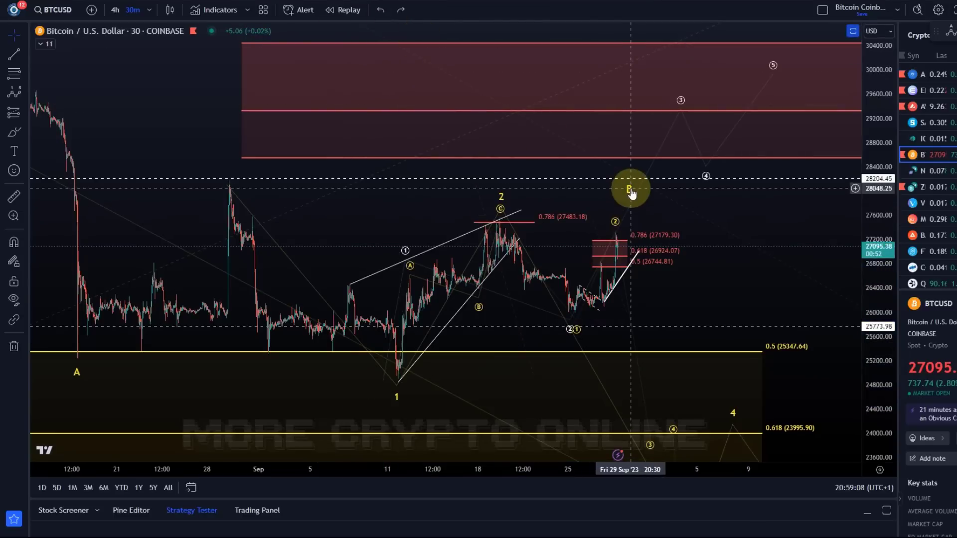
drag(631, 192, 231, 164)
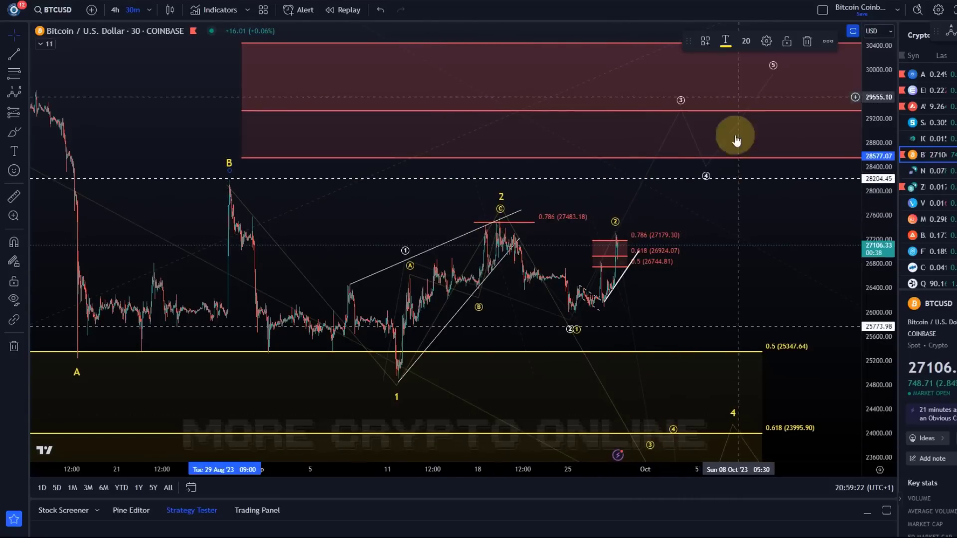
Step: Examine the red 0.5 to 0.786 target zone and the wave structure from the late-August high to the latest peak
drag(748, 201, 522, 256)
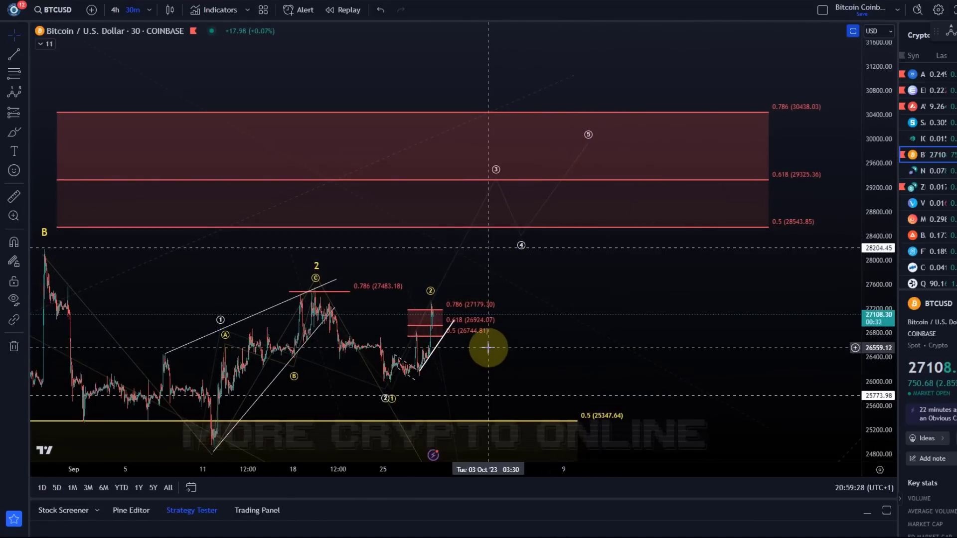
drag(493, 341, 741, 162)
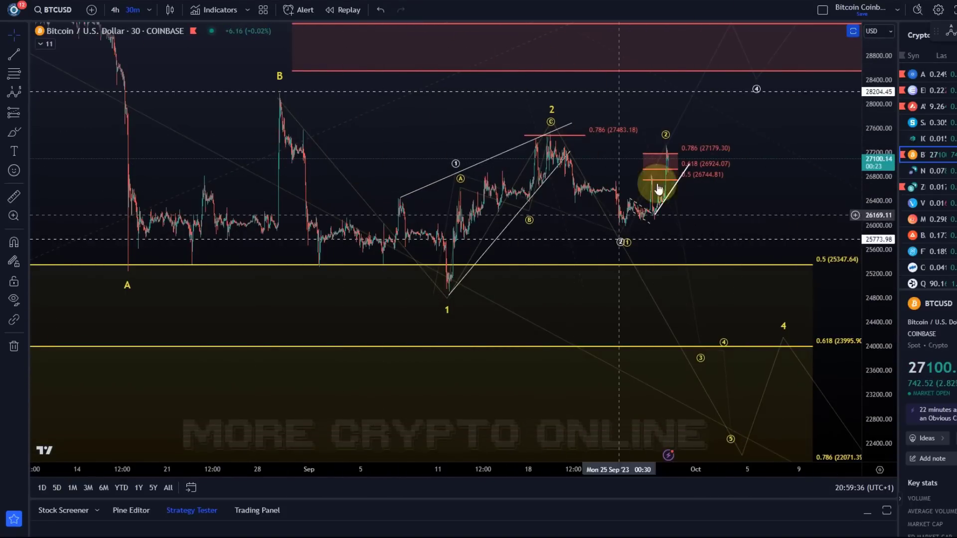
drag(886, 215, 882, 185)
scroll(719, 203, up, 3)
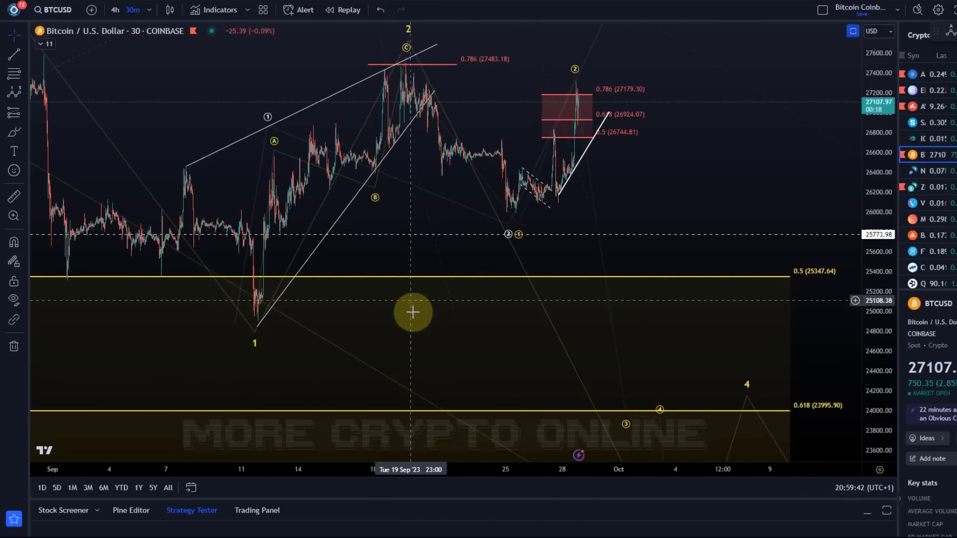
drag(412, 312, 417, 410)
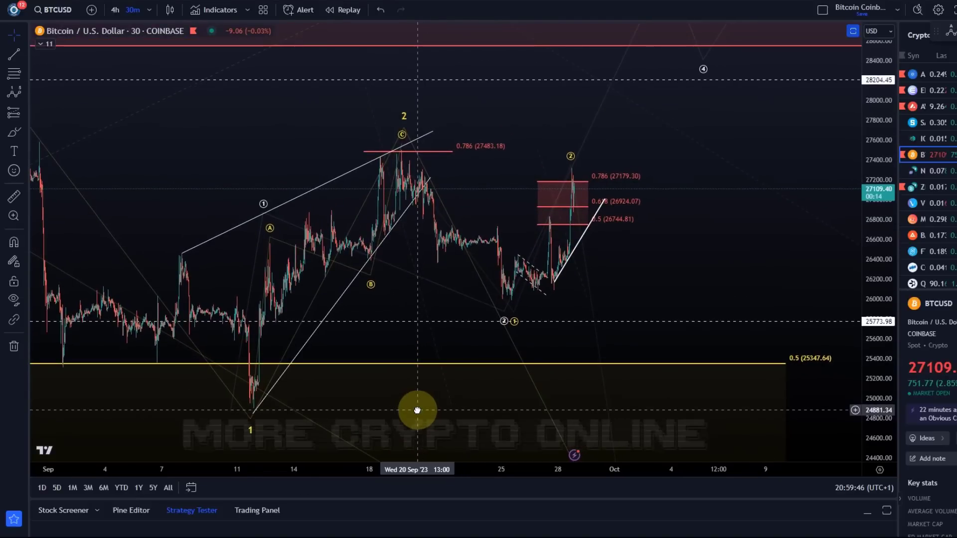
drag(417, 410, 417, 410)
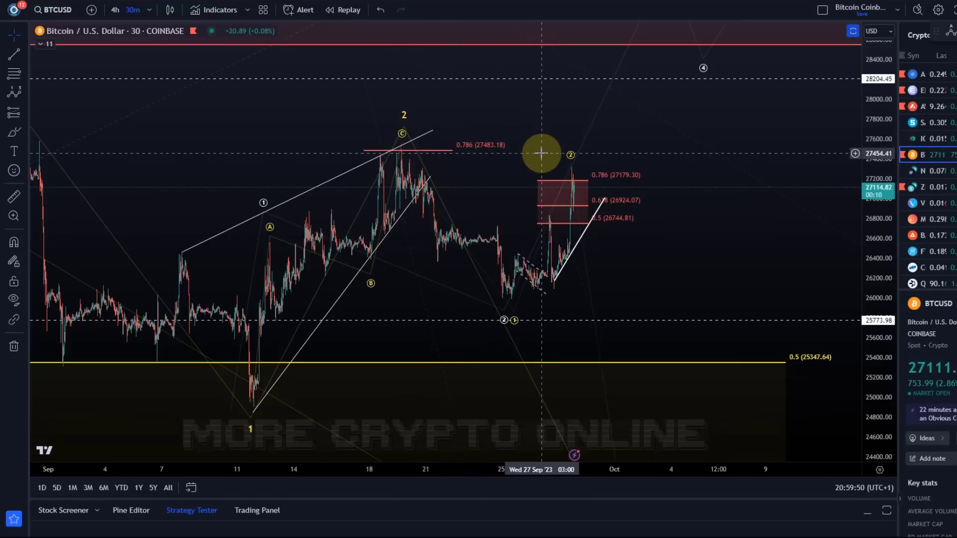
scroll(540, 154, down, 3)
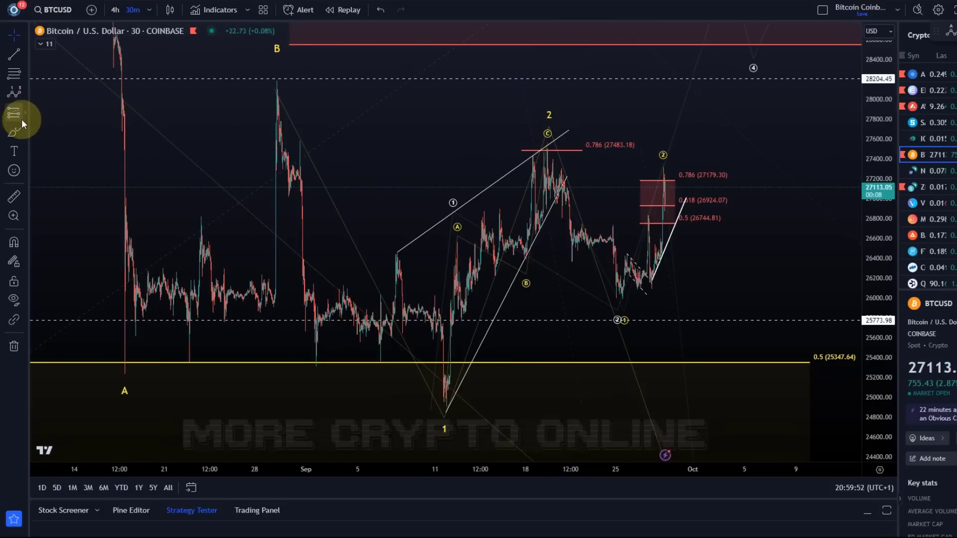
Step: Try a red freehand path from the late-August high through the wave 1, wave 2 and latest swings, turning down below 25,347, and undo it
click(14, 132)
mouse_move(264, 77)
mouse_down()
mouse_move(372, 251)
mouse_move(442, 421)
mouse_move(538, 141)
mouse_move(601, 288)
mouse_move(631, 274)
mouse_move(668, 170)
mouse_move(673, 380)
mouse_move(706, 348)
mouse_up()
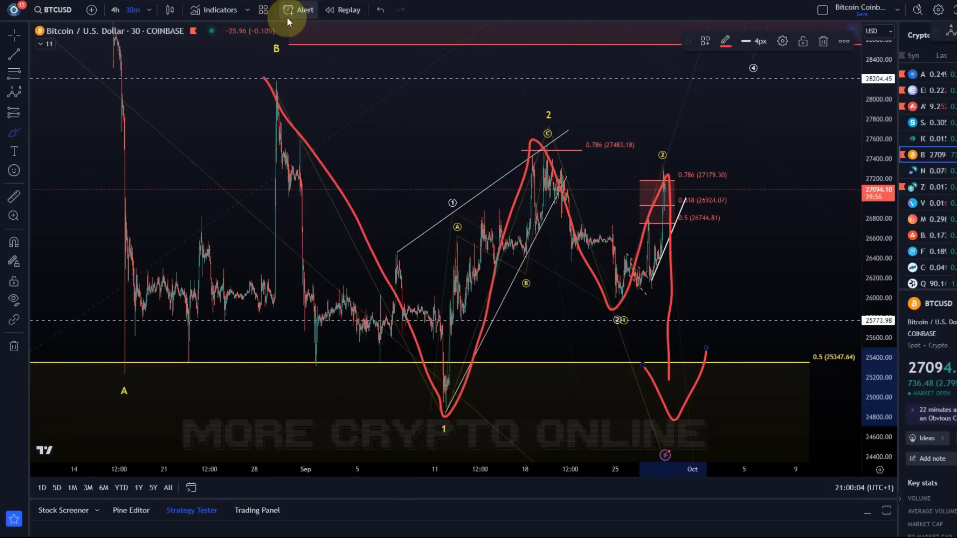
click(381, 10)
click(381, 9)
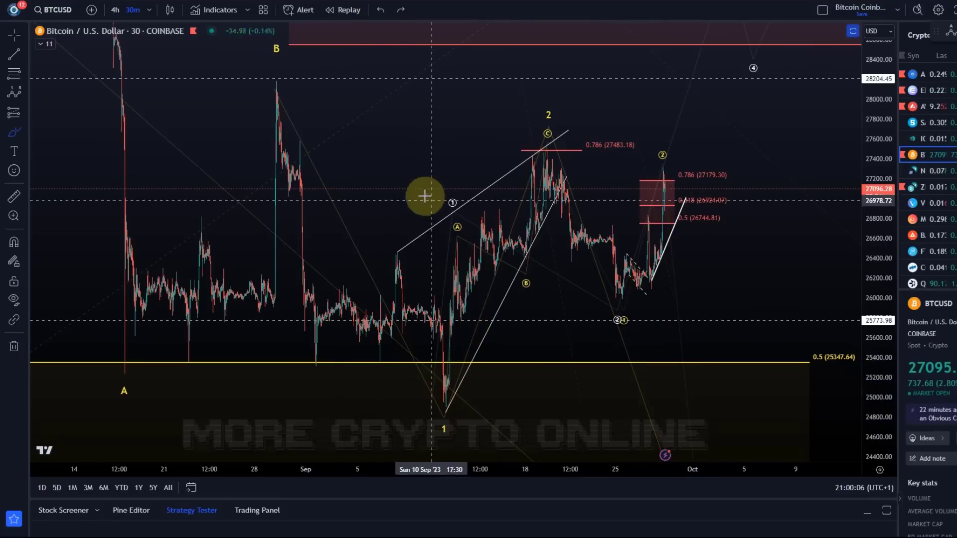
Step: Try a red freehand path from B rising past the latest peak, with the yellow wave 2 label shifted to about 27,952, and undo it
mouse_move(245, 55)
mouse_down()
mouse_move(363, 199)
mouse_move(448, 413)
mouse_up()
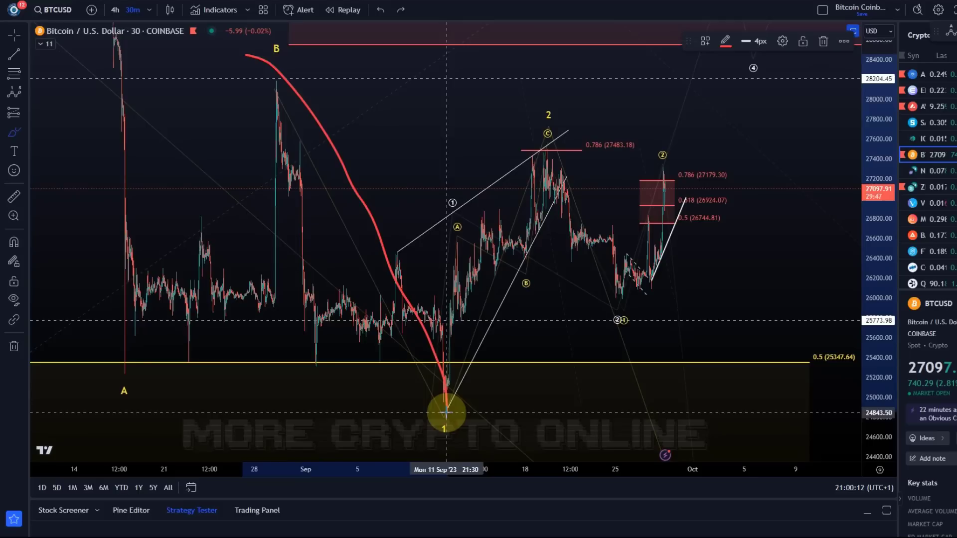
mouse_move(446, 413)
mouse_down()
mouse_move(554, 130)
mouse_move(616, 298)
mouse_move(668, 239)
mouse_move(714, 121)
mouse_up()
drag(551, 114, 712, 105)
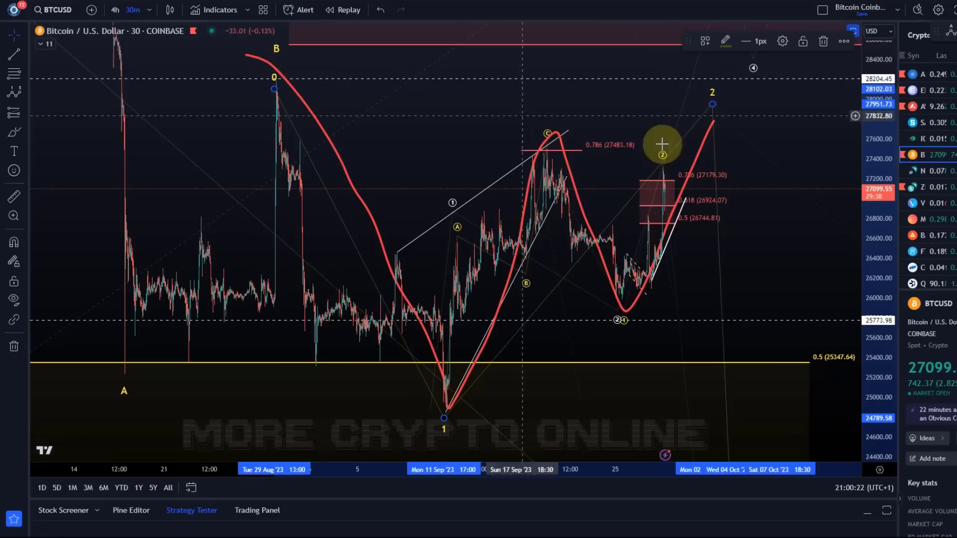
drag(712, 103, 554, 122)
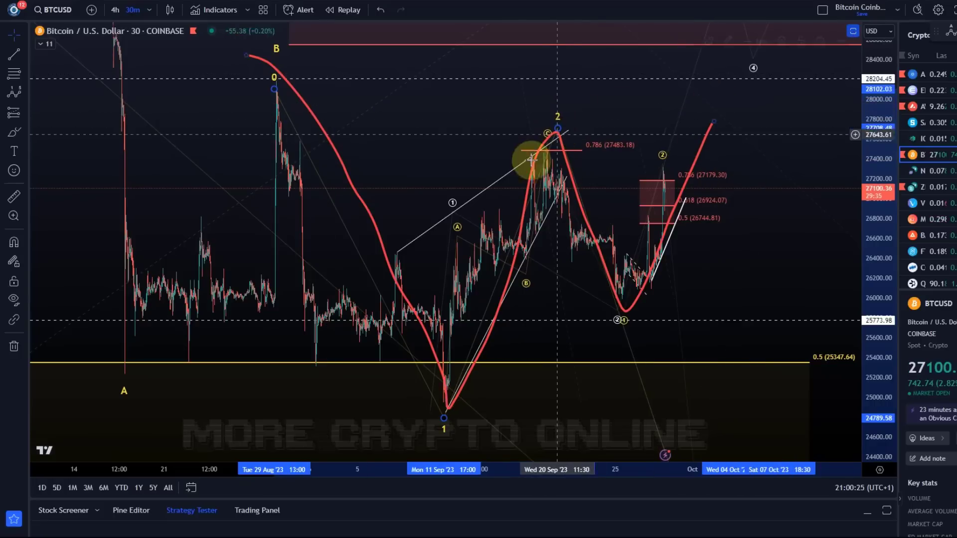
click(381, 10)
click(380, 10)
Step: Reset the chart view and examine the latest rally against the red 0.5 to 0.786 retracement zone and the rising white trend line
right_click(742, 175)
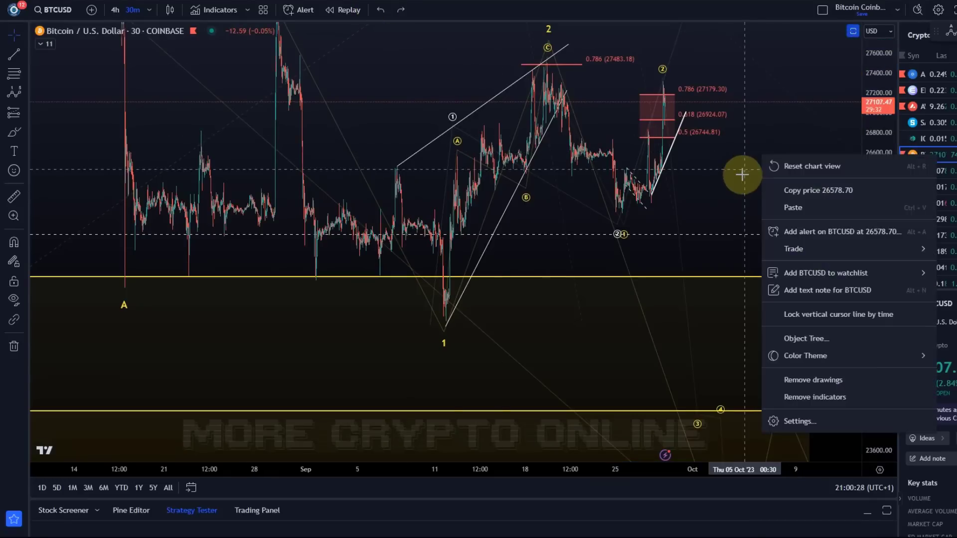
click(798, 166)
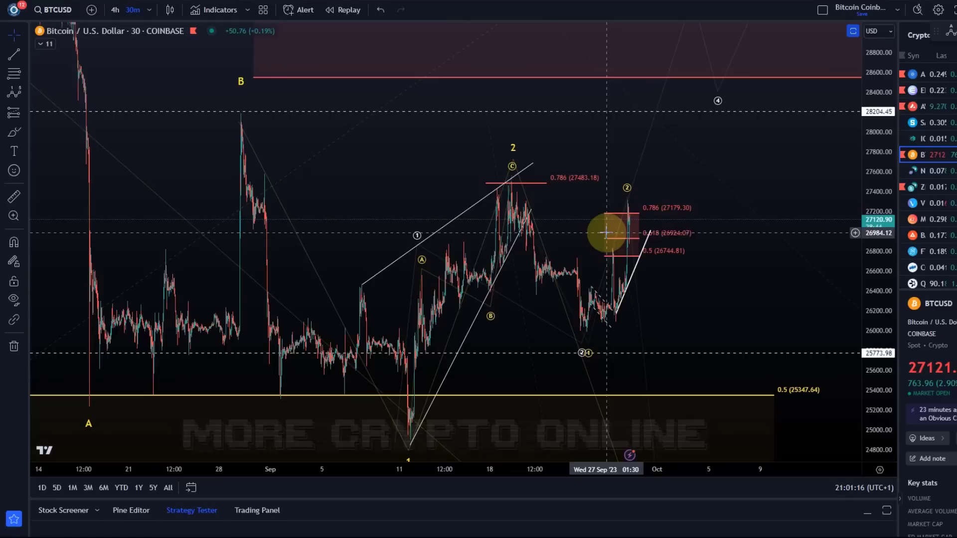
drag(607, 233, 621, 307)
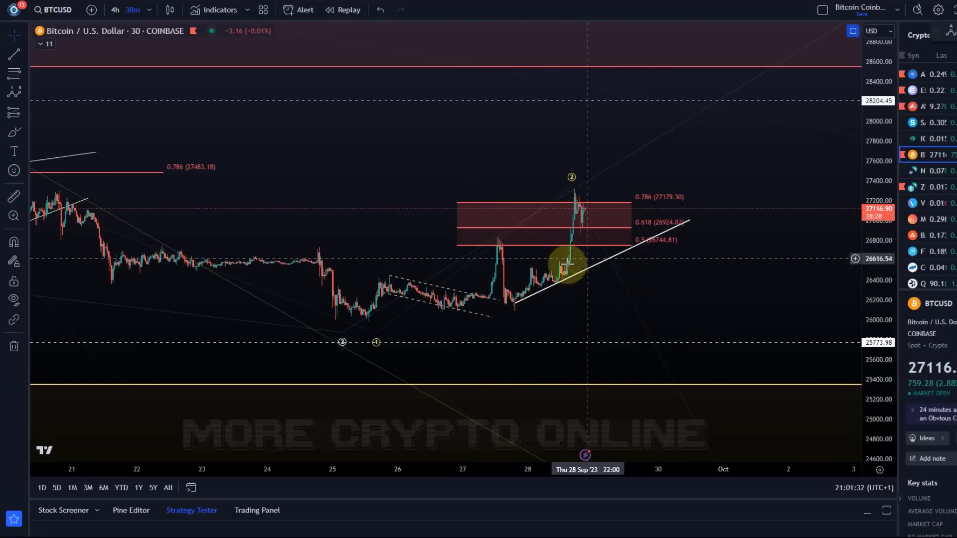
scroll(576, 208, down, 3)
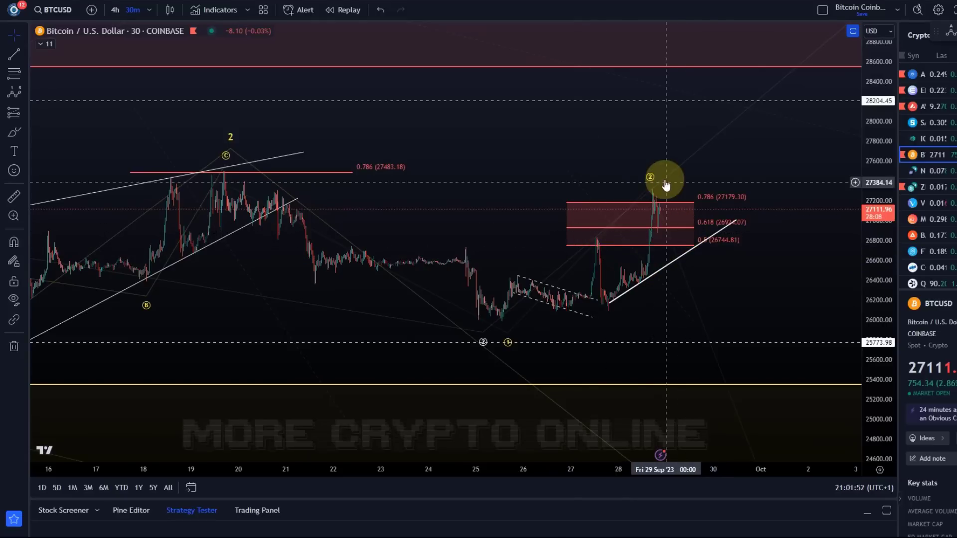
scroll(669, 203, up, 3)
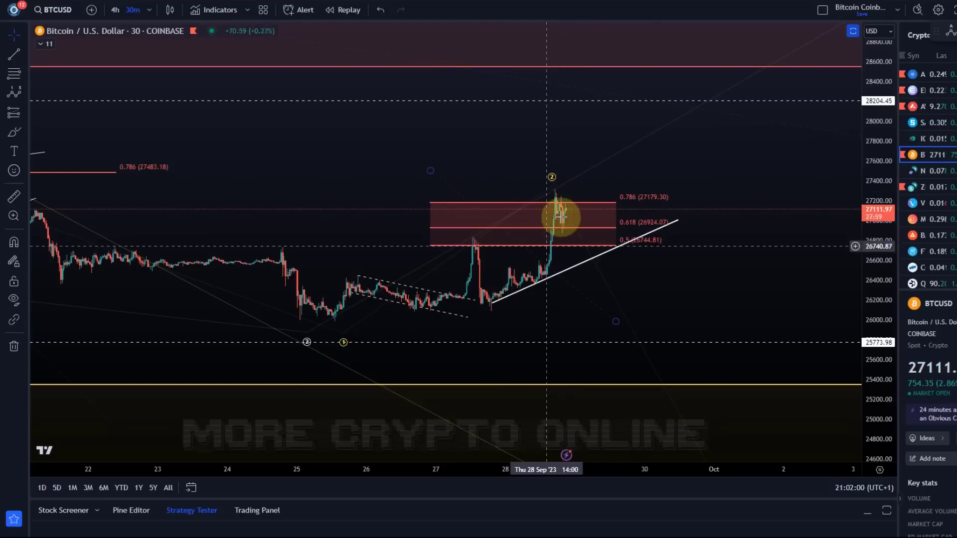
Step: Try a Fibonacci retracement between about 26,076 and 27,308 beside the latest rally, and delete it
click(14, 71)
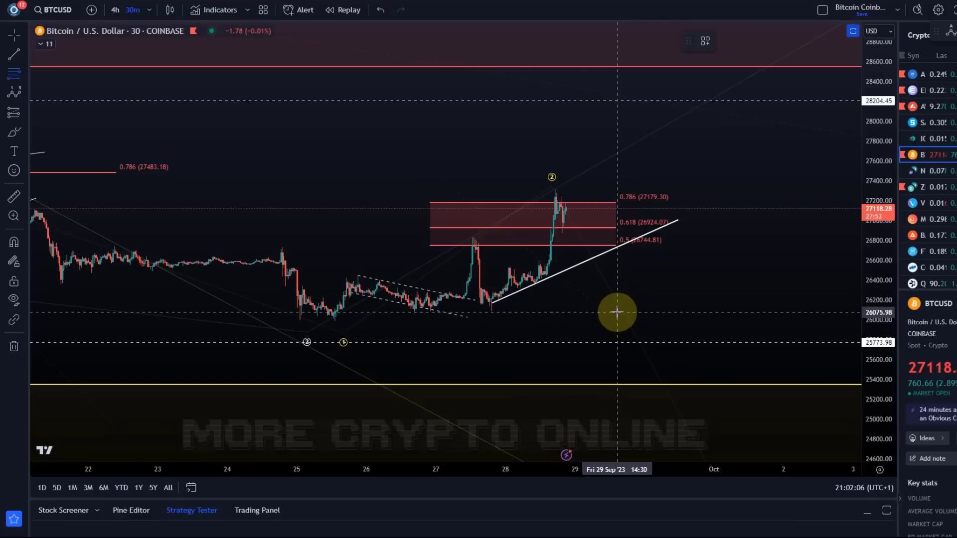
mouse_move(617, 313)
mouse_down()
mouse_move(645, 206)
mouse_move(639, 190)
mouse_up()
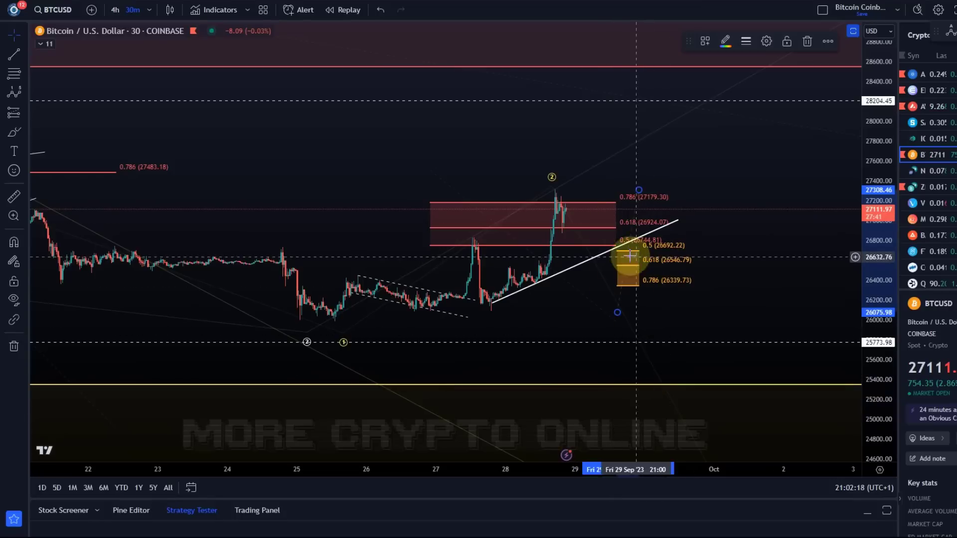
click(636, 366)
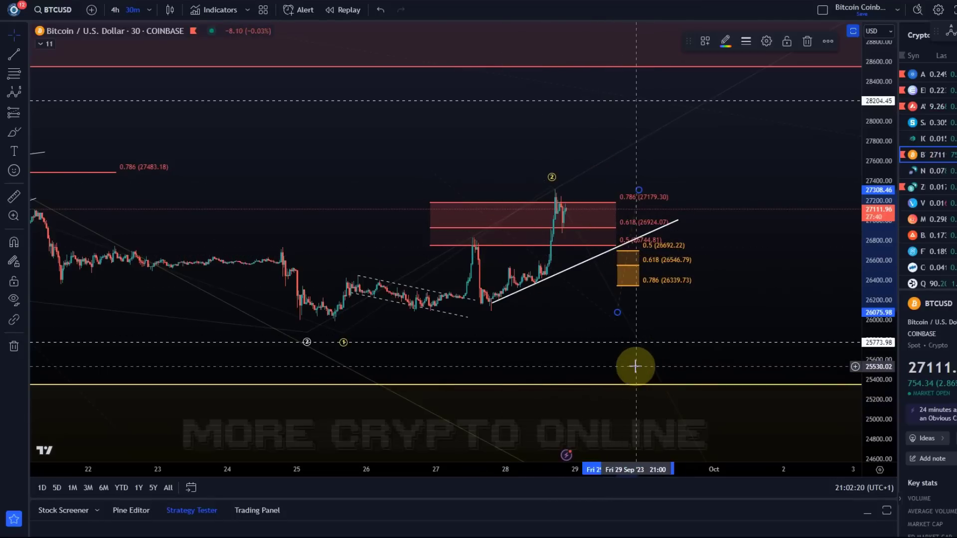
key(Delete)
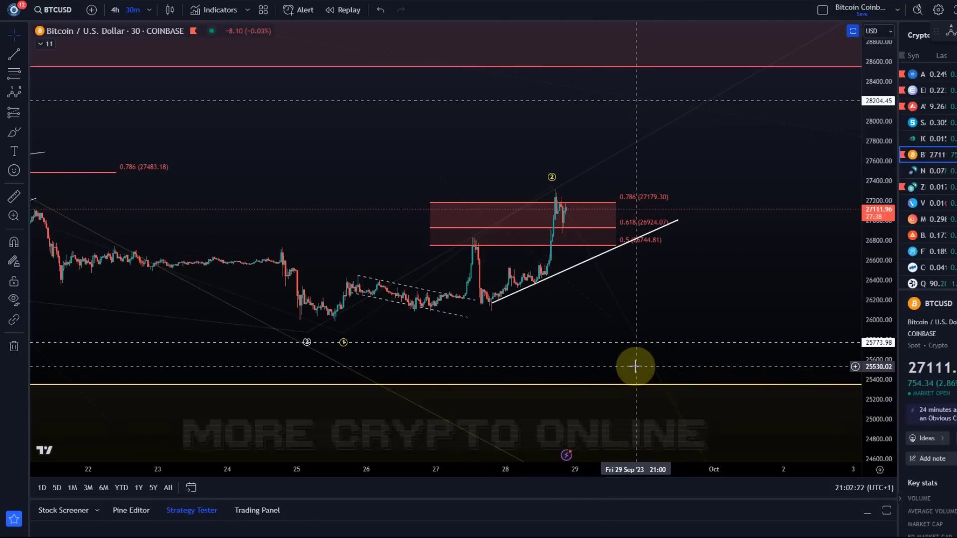
Step: Examine the wider wave count from the mid-August A low through B, 1 and 2 to the latest peak
scroll(919, 391, down, 5)
scroll(675, 274, down, 6)
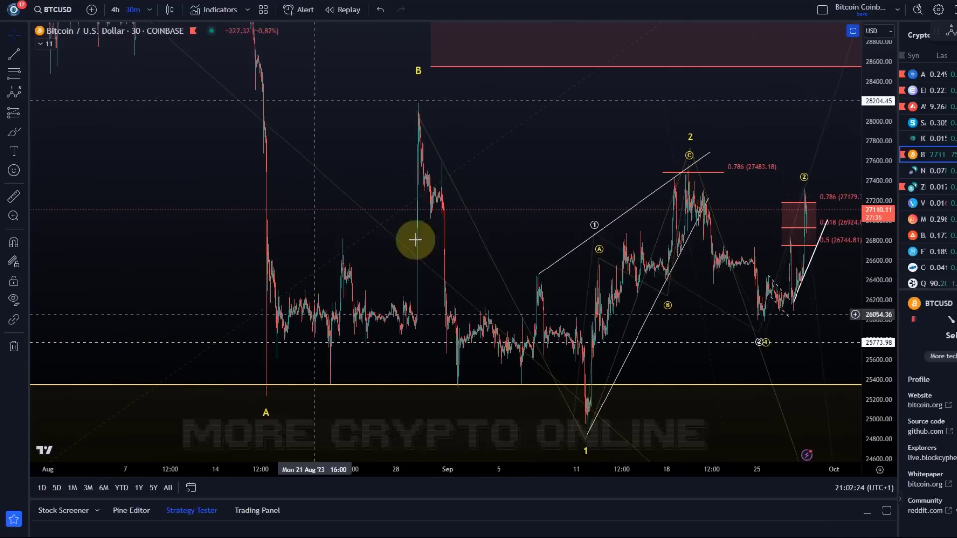
drag(540, 146, 370, 165)
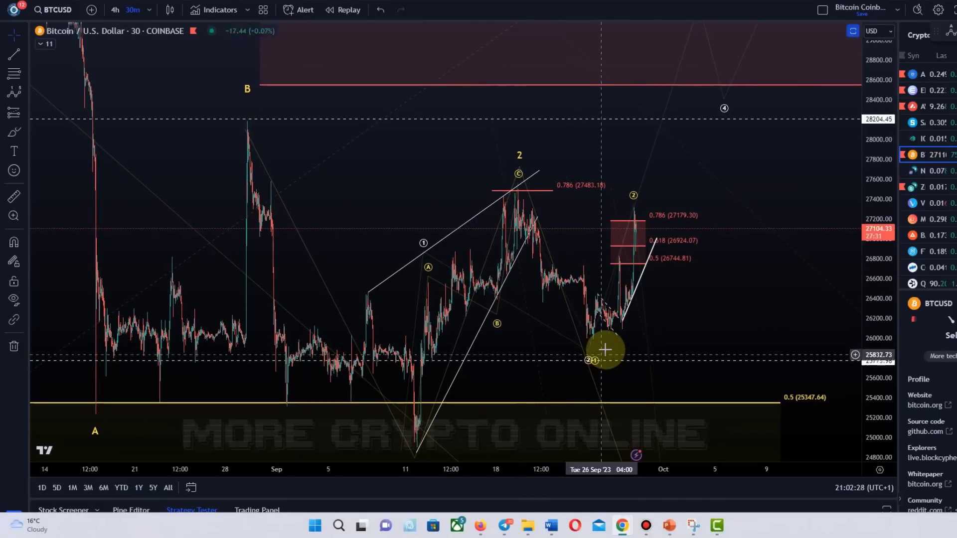